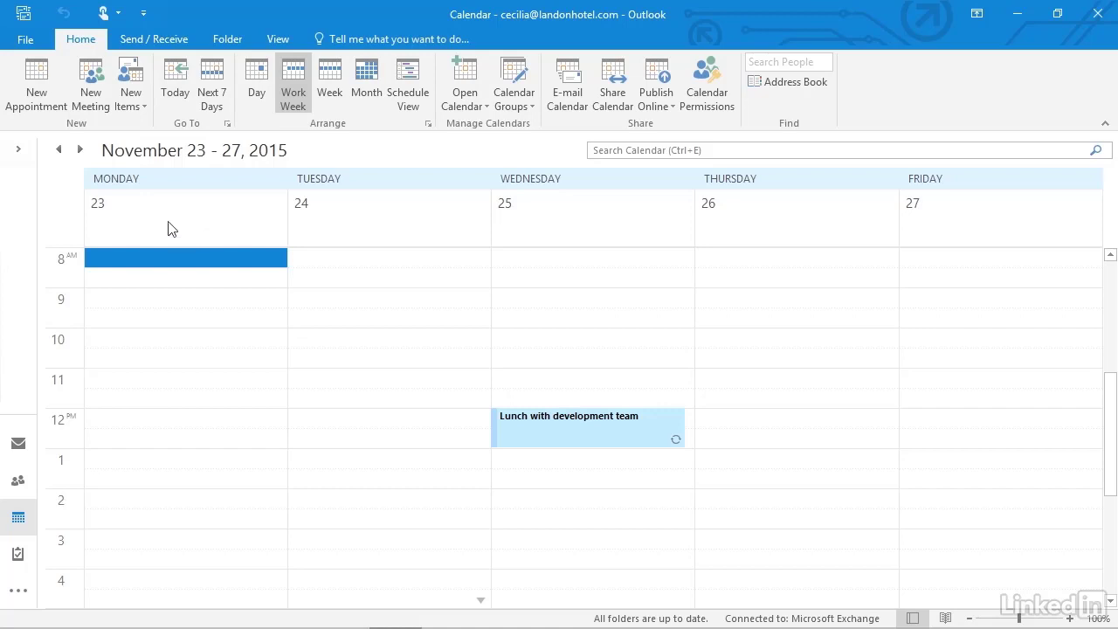
- Create a new appointment with the subject "Coffee Networking Event" and the location "The Coffee Bean"
left_click(47, 78)
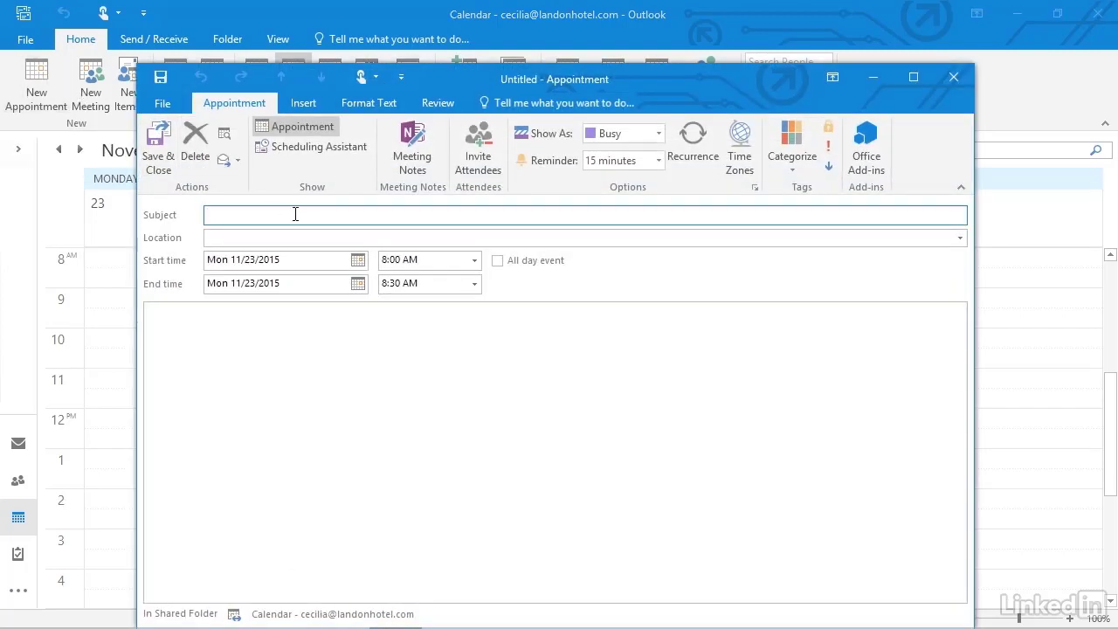
type("Coffee Networking Event")
left_click(266, 237)
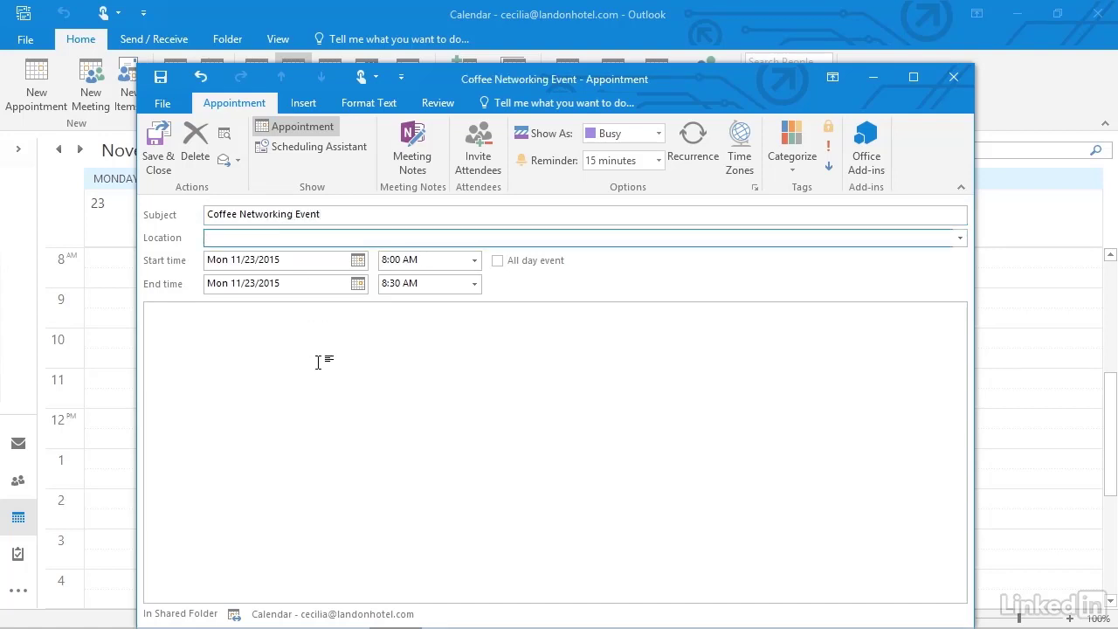
type("The Coffee Bean")
- Set the appointment's start to Monday 11/16/2015 at 8:30 AM
left_click(358, 260)
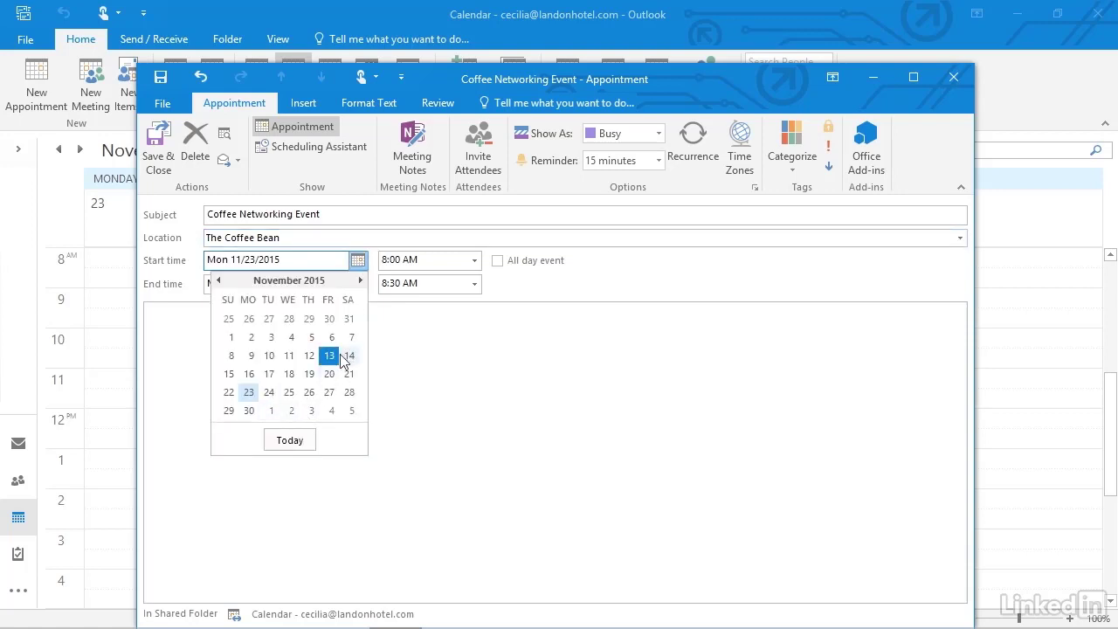
left_click(359, 280)
left_click(358, 280)
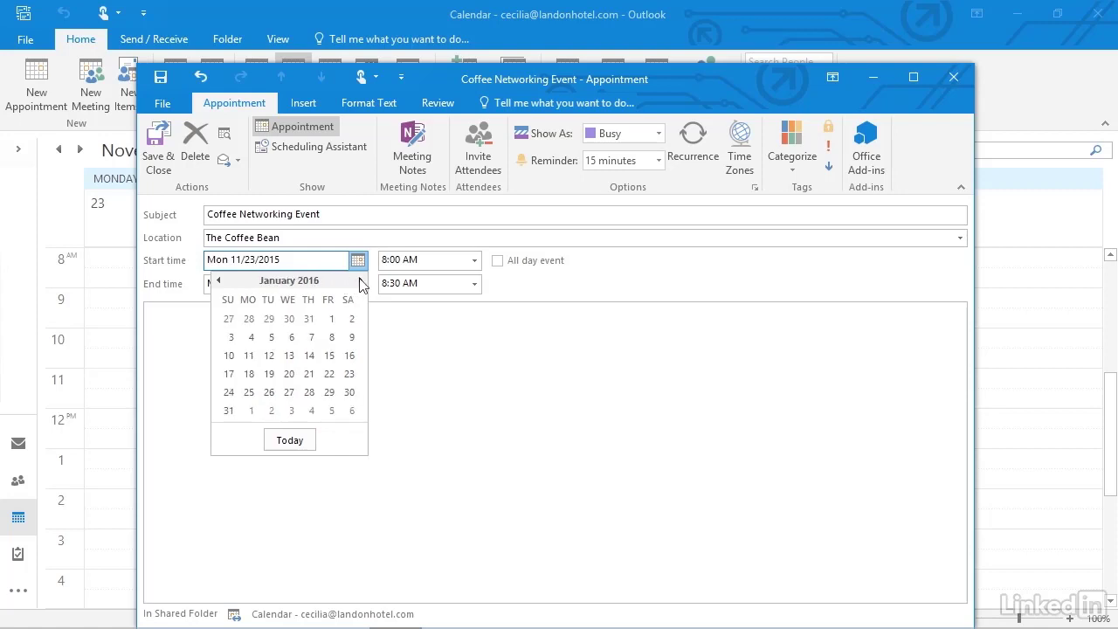
left_click(217, 280)
left_click(218, 280)
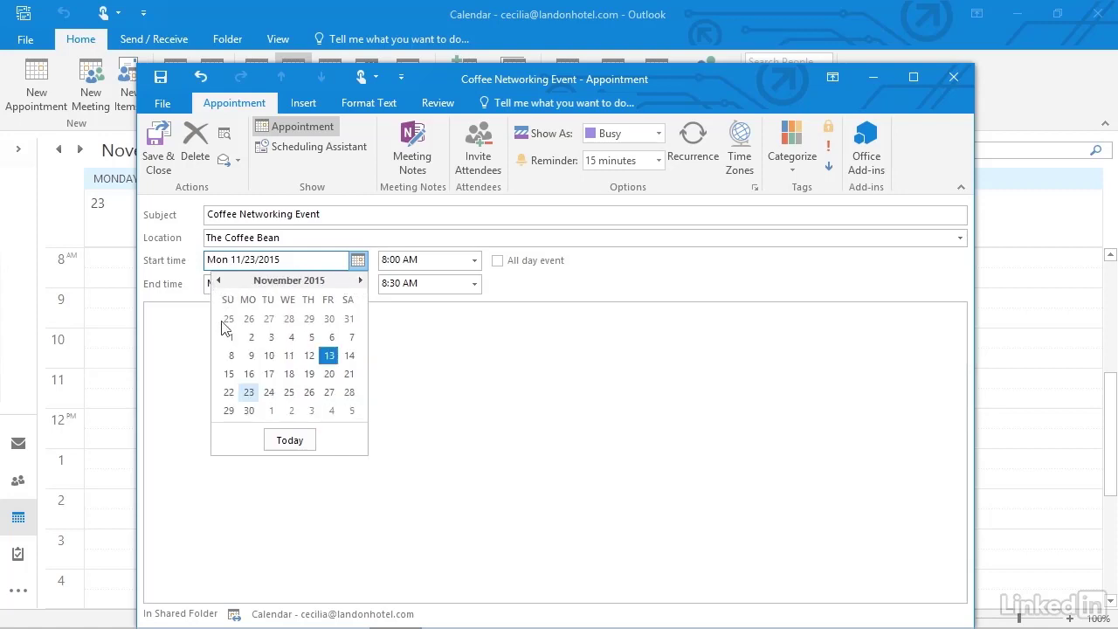
left_click(249, 374)
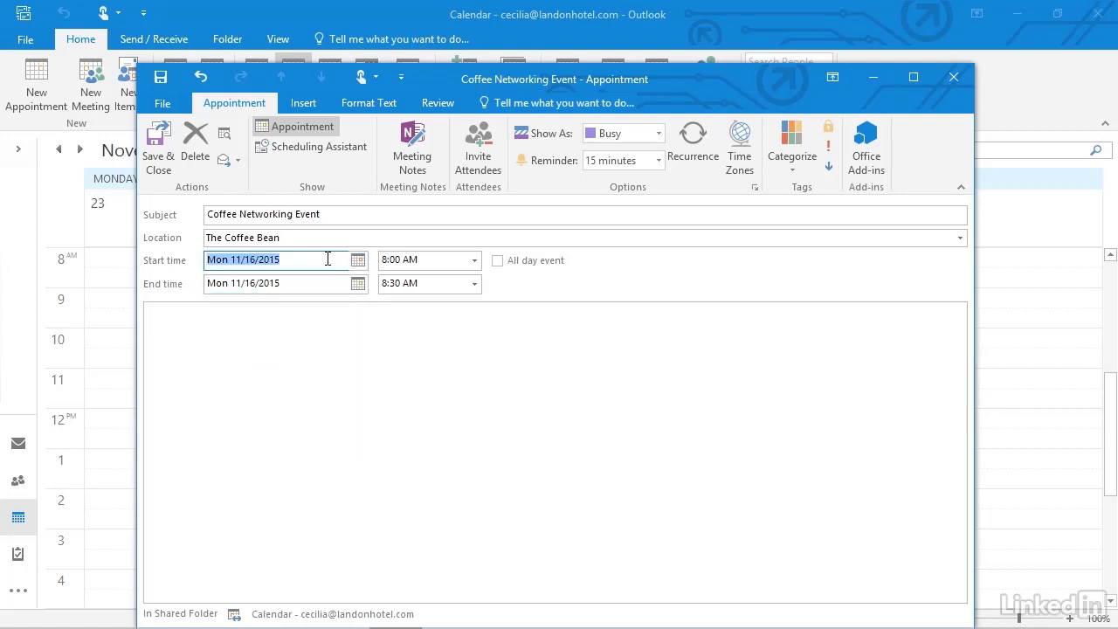
left_click(476, 261)
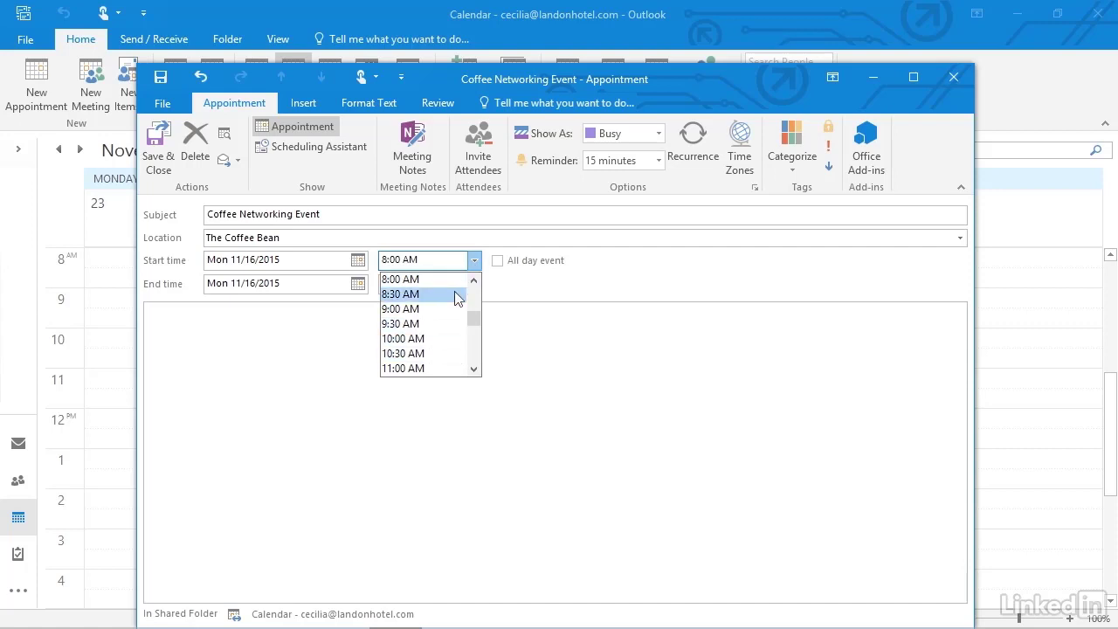
left_click(454, 294)
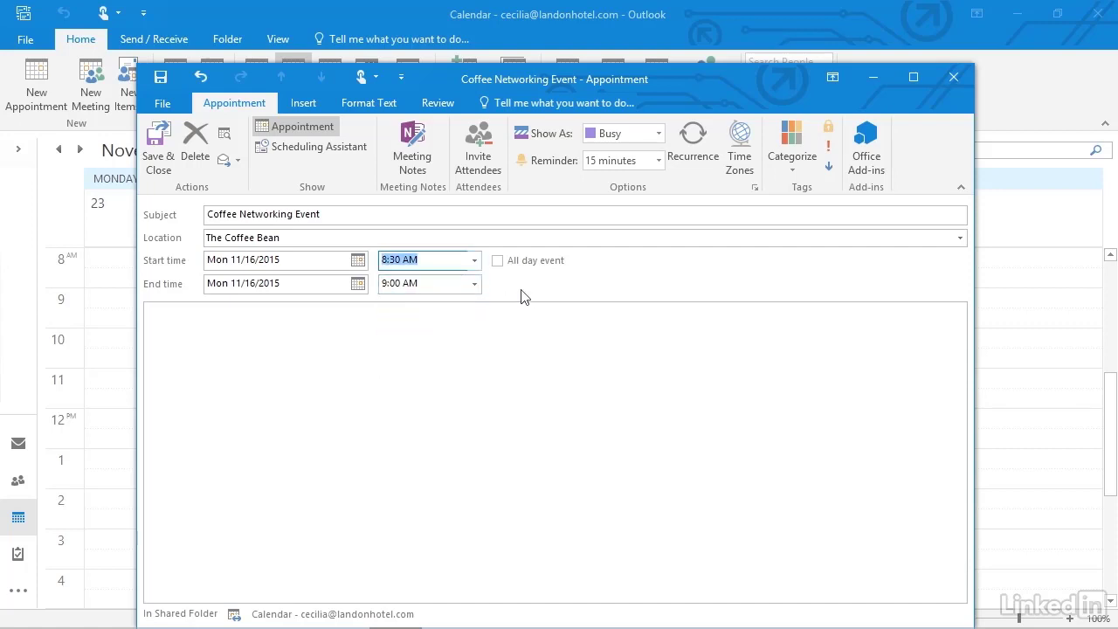
- Review the end time choices, and turn the all-day event option on and back off
left_click(476, 285)
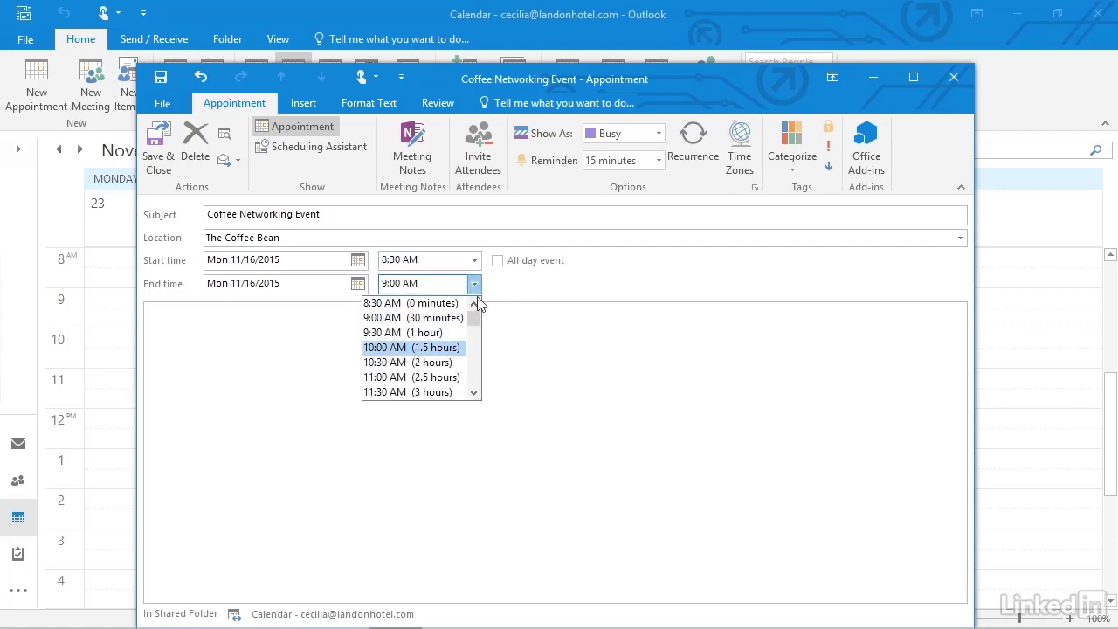
left_click(477, 286)
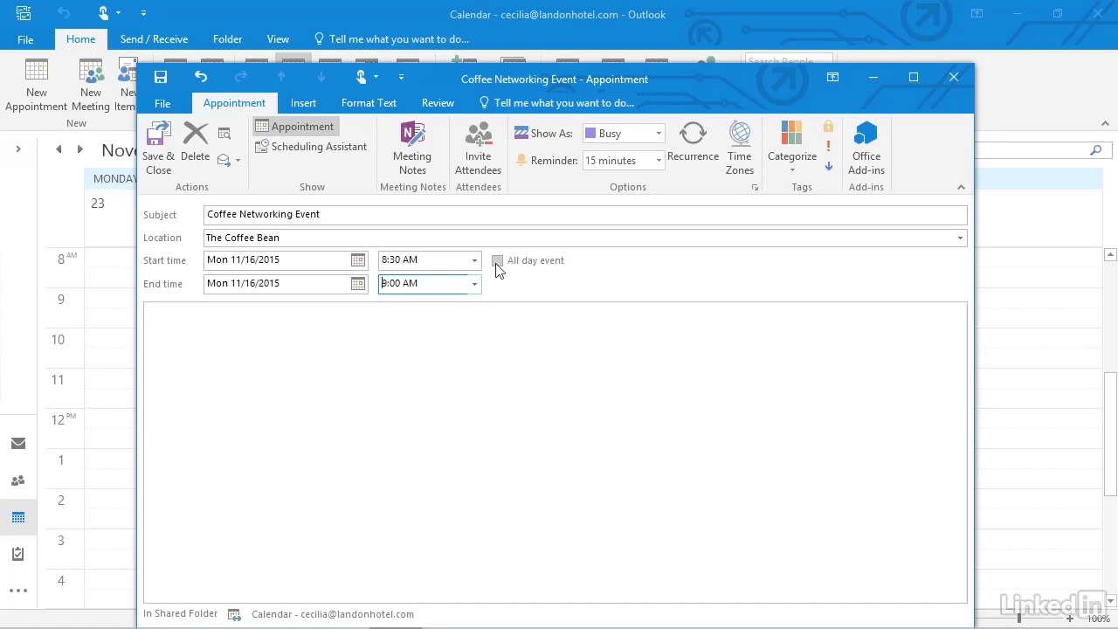
left_click(497, 261)
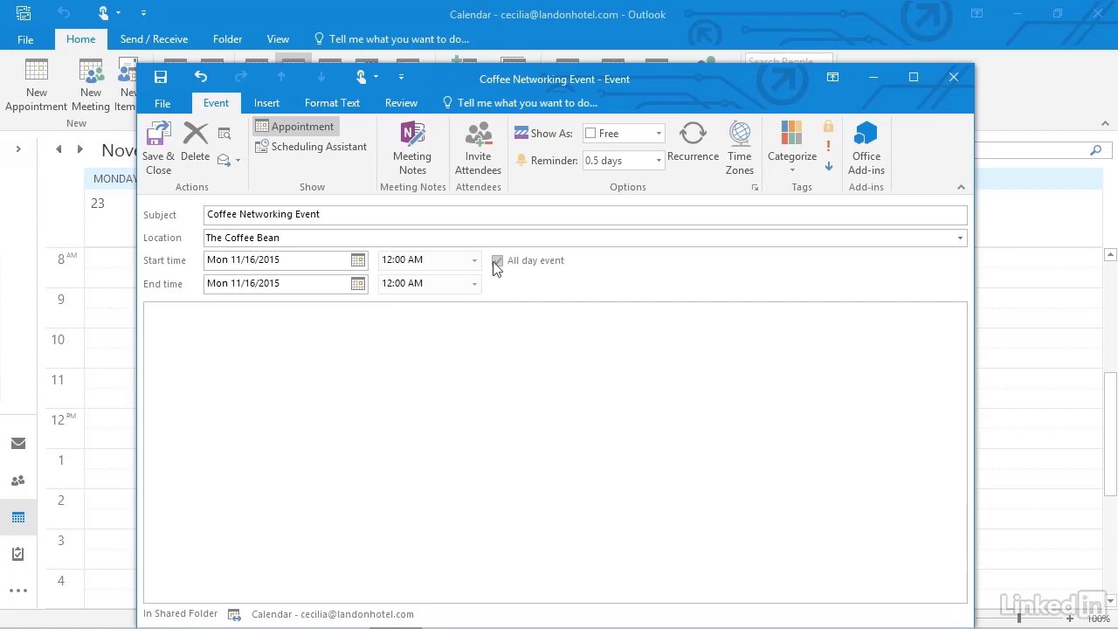
left_click(497, 261)
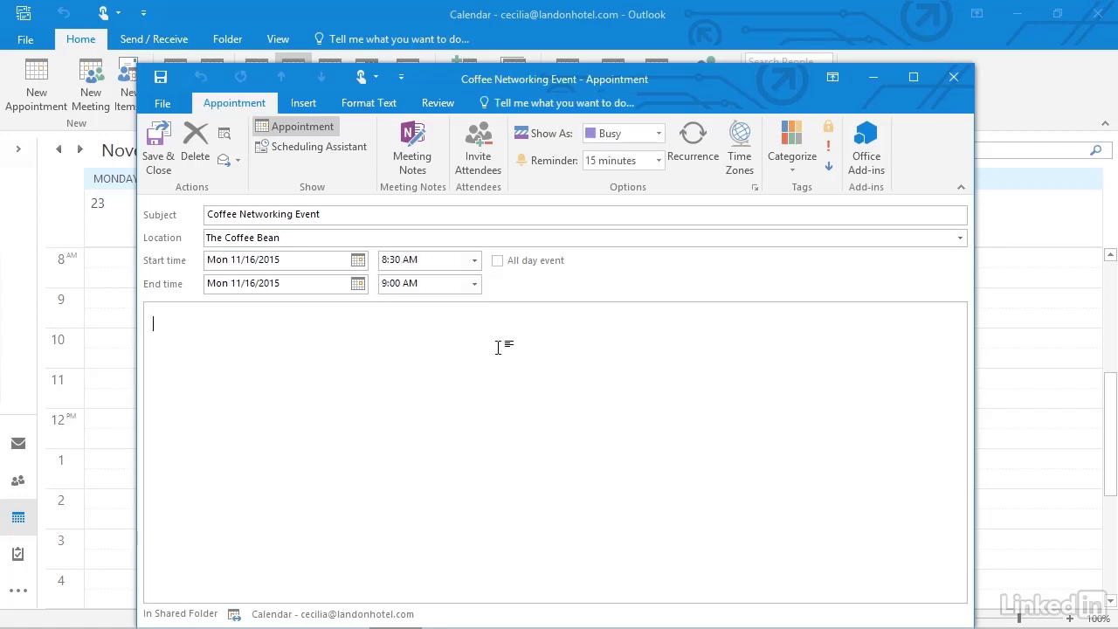
- Write an "Attendees:" heading in the appointment notes, with the four attendees' first names on the line below
left_click(498, 347)
type("Attendees:")
key("Return")
type("Cecilia, Mary, Cindy")
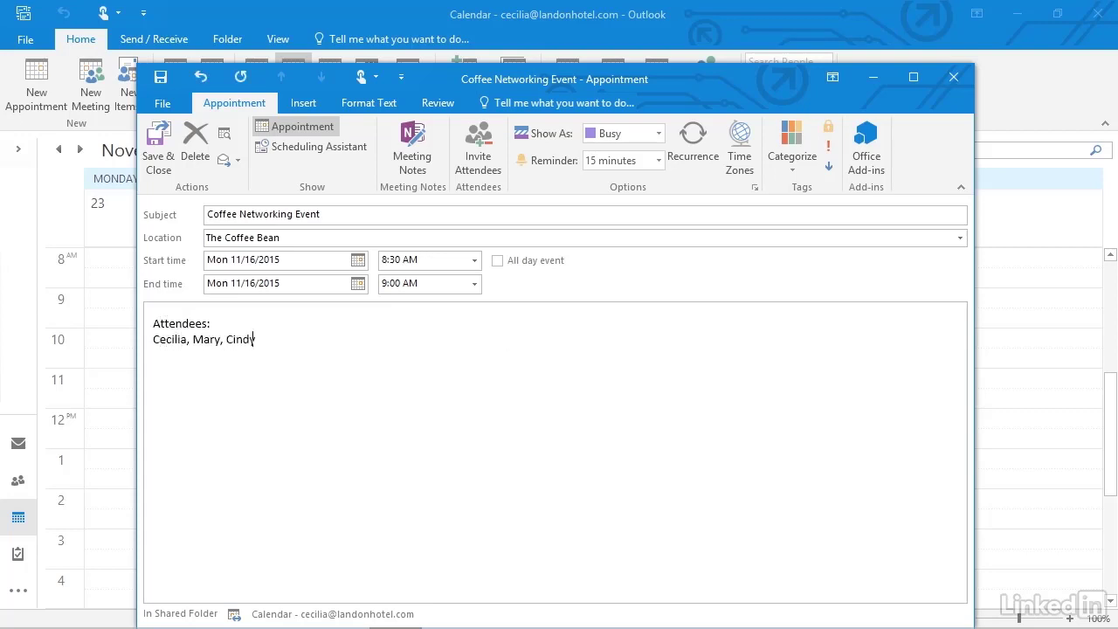
type(", John")
- Show the appointment's time zone fields and review the reminder and availability choices, keeping the availability as Busy
left_click(744, 132)
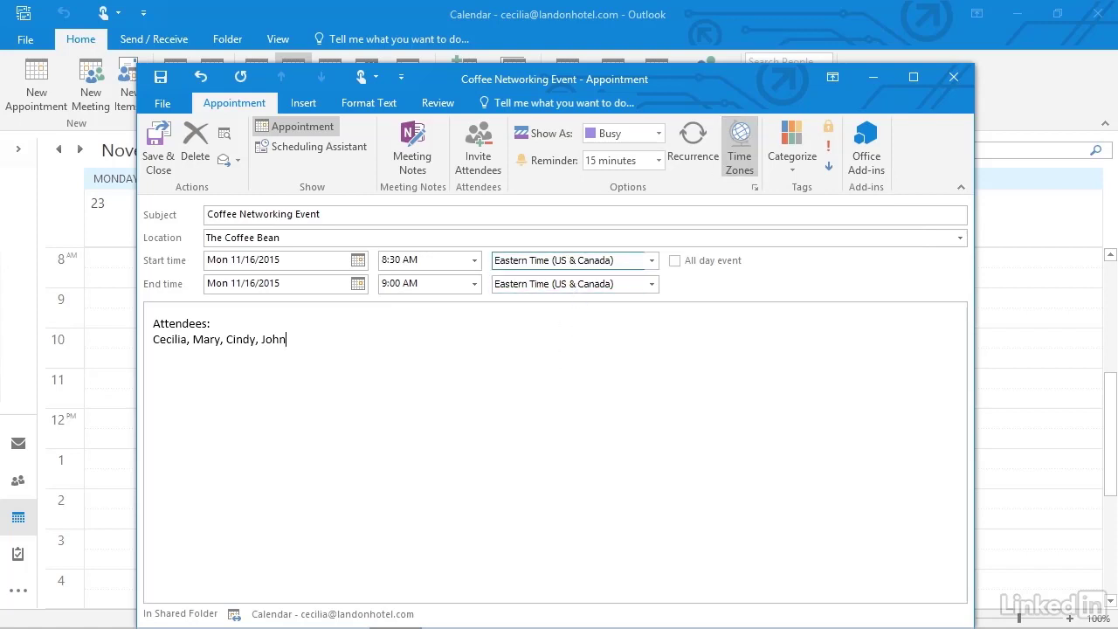
left_click(659, 162)
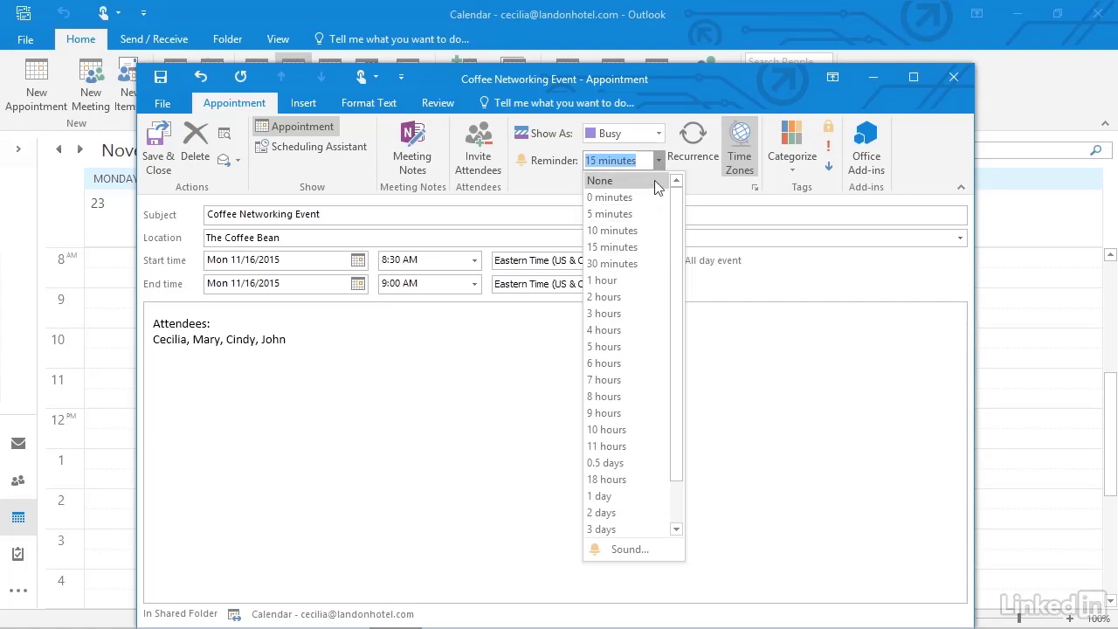
left_click(660, 163)
left_click(660, 135)
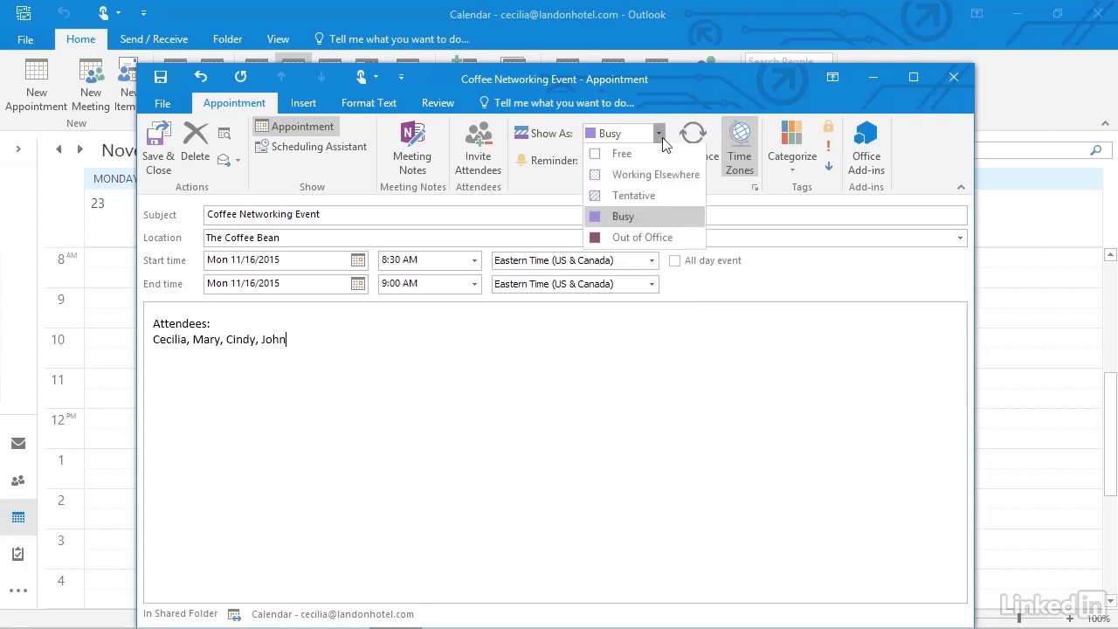
left_click(661, 215)
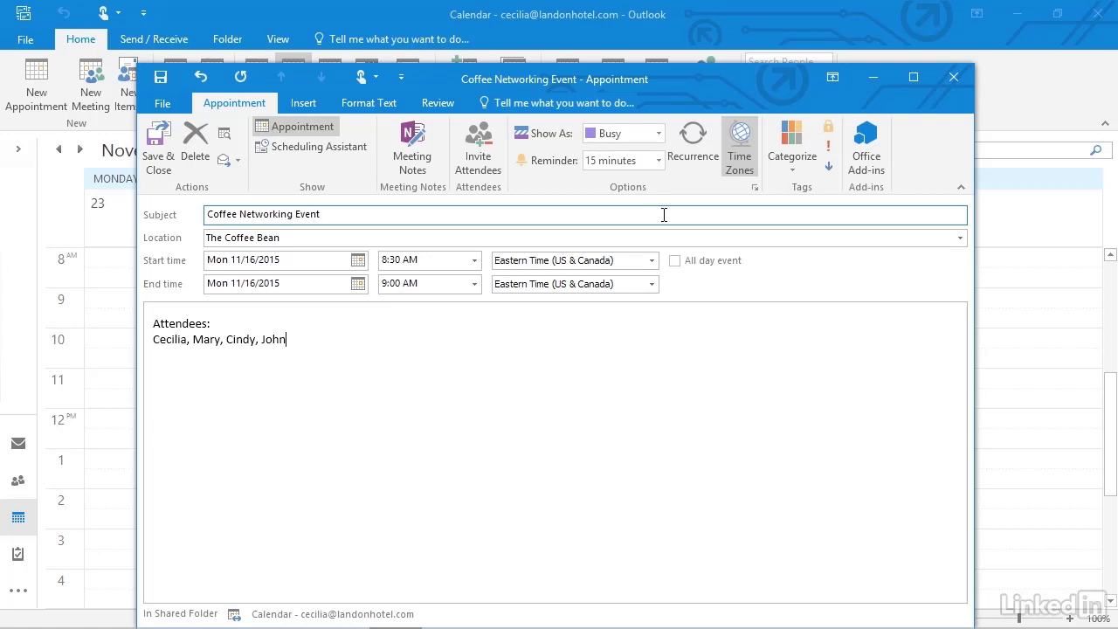
- Make the appointment recur weekly on Monday, also trying out the Wednesday option and a 2-week interval
left_click(697, 132)
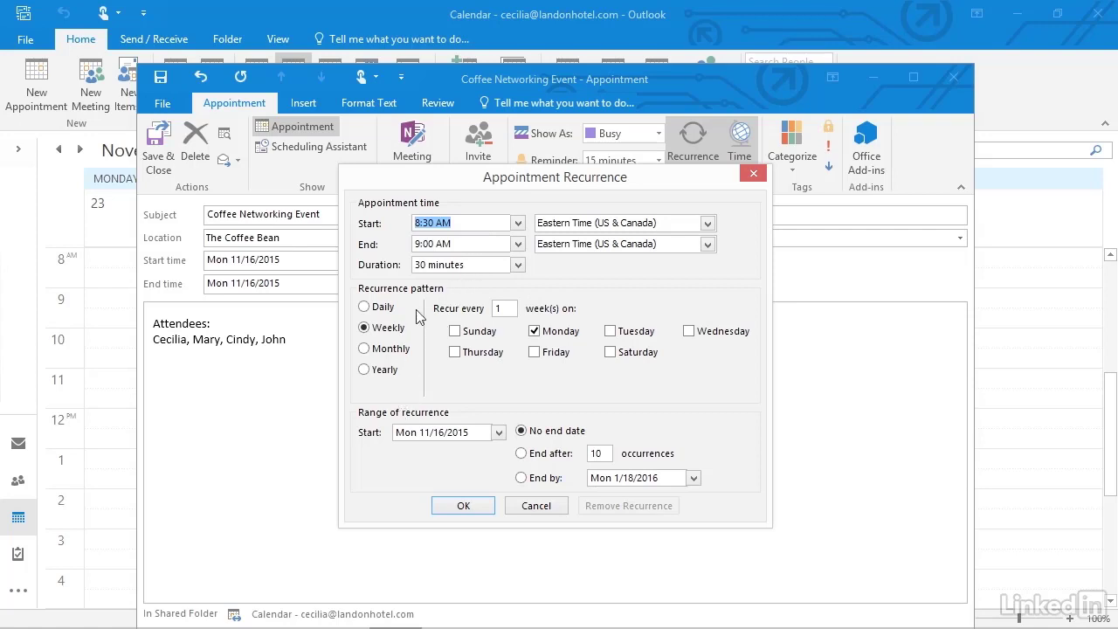
left_click(396, 329)
left_click(689, 332)
left_click(690, 333)
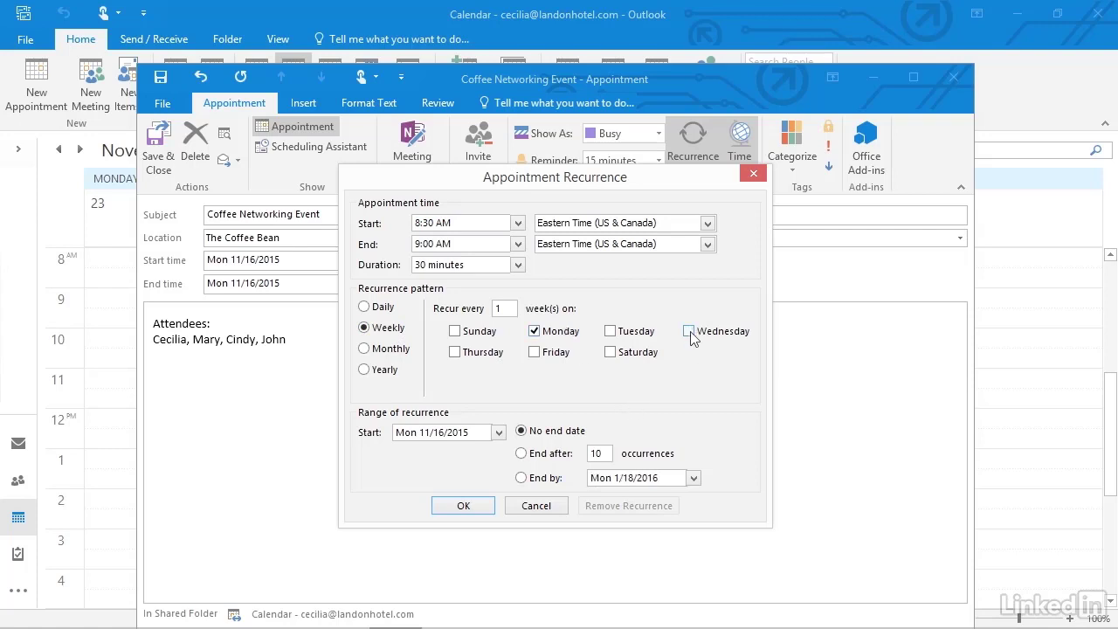
left_click_drag(507, 309, 462, 312)
type("2")
- End the recurrence after 10 occurrences, then save and close the appointment series
left_click(521, 478)
left_click(692, 478)
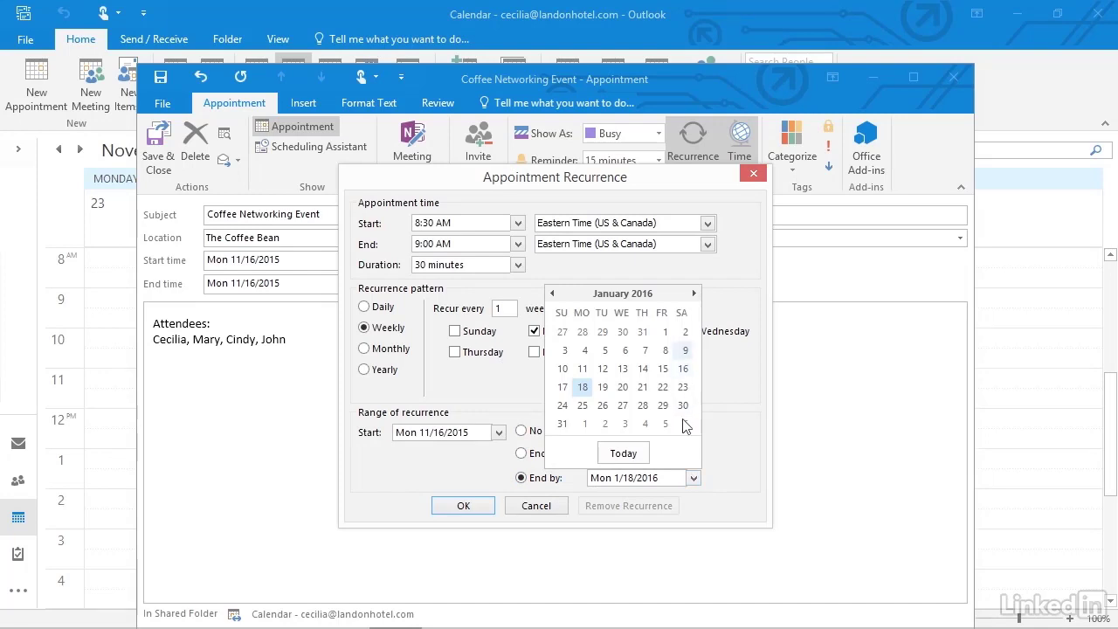
left_click(743, 420)
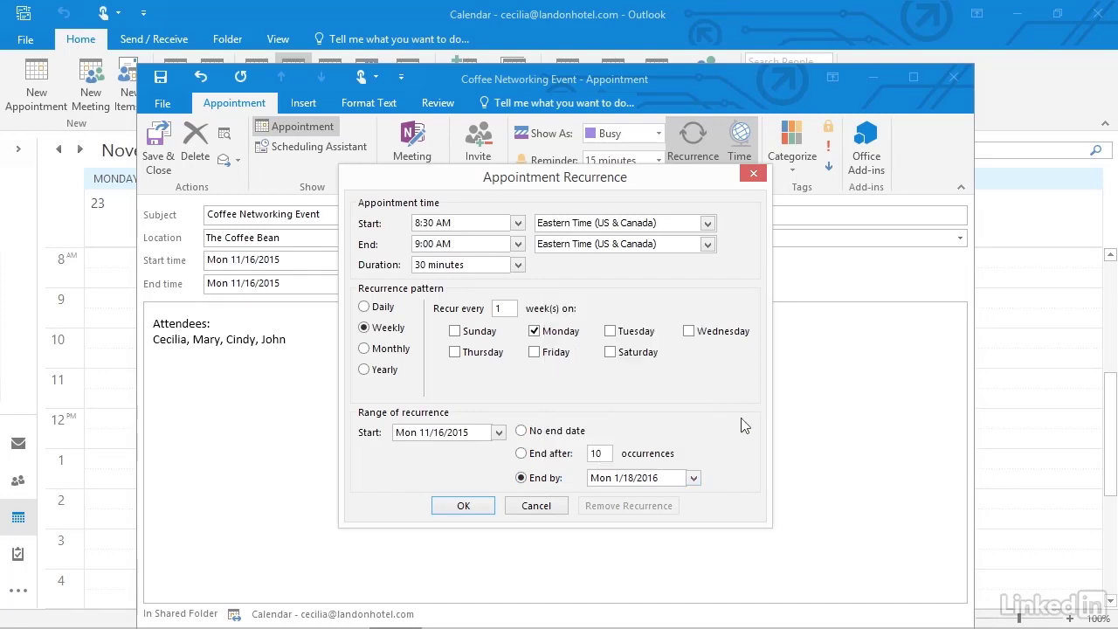
left_click(521, 453)
left_click(463, 506)
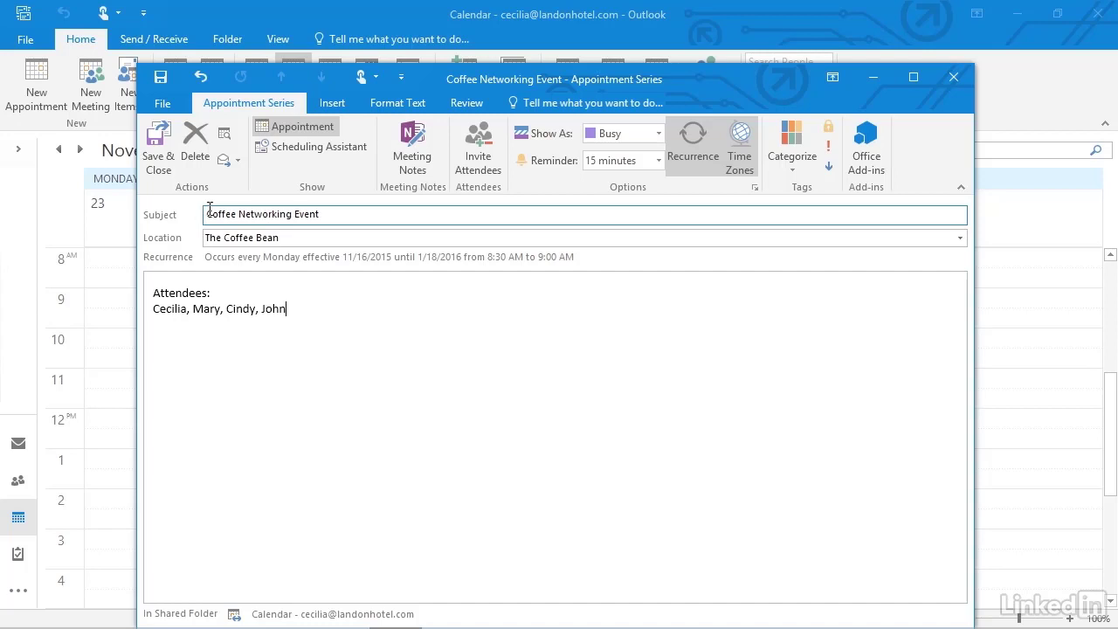
left_click(158, 133)
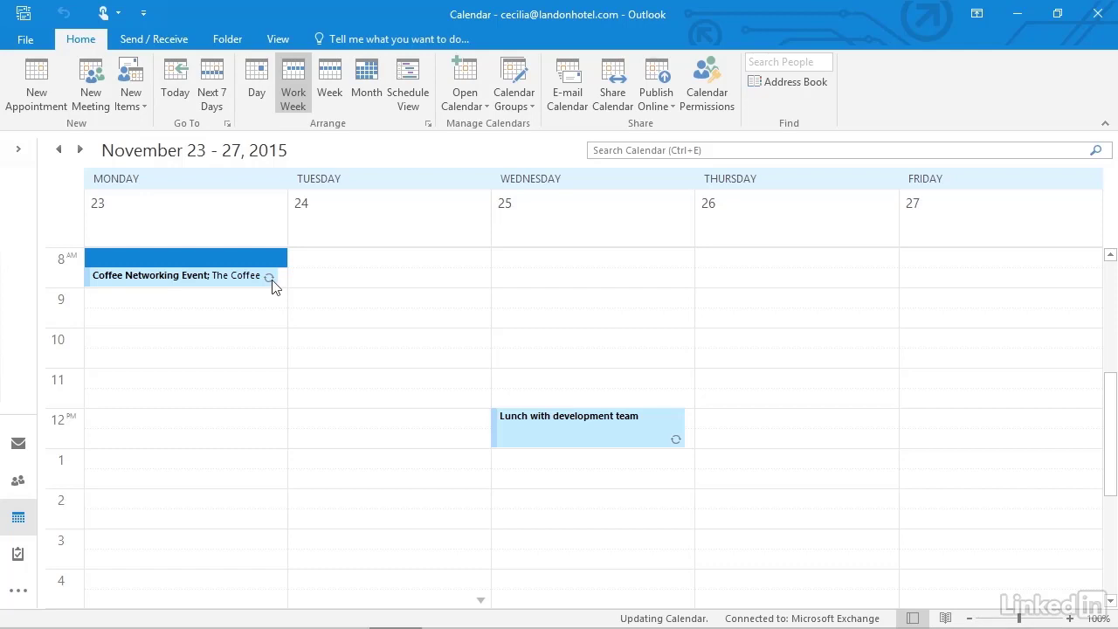
- Open only the November 23 occurrence of Coffee Networking Event, add one more attendee's first name to its notes, and save it
double_click(217, 280)
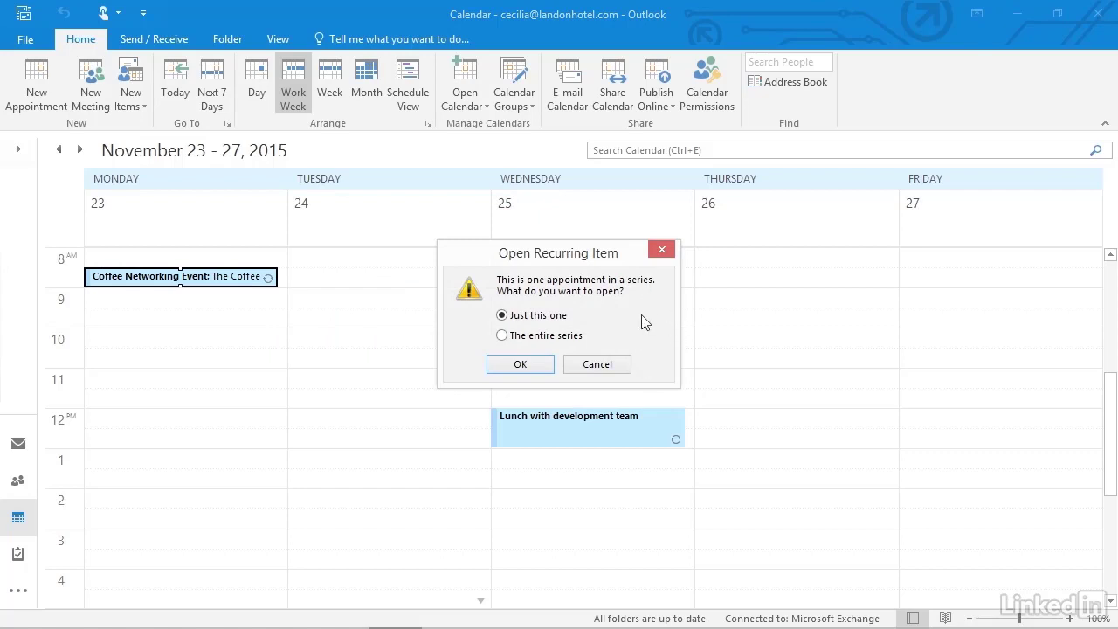
left_click(529, 342)
left_click(522, 318)
left_click(520, 365)
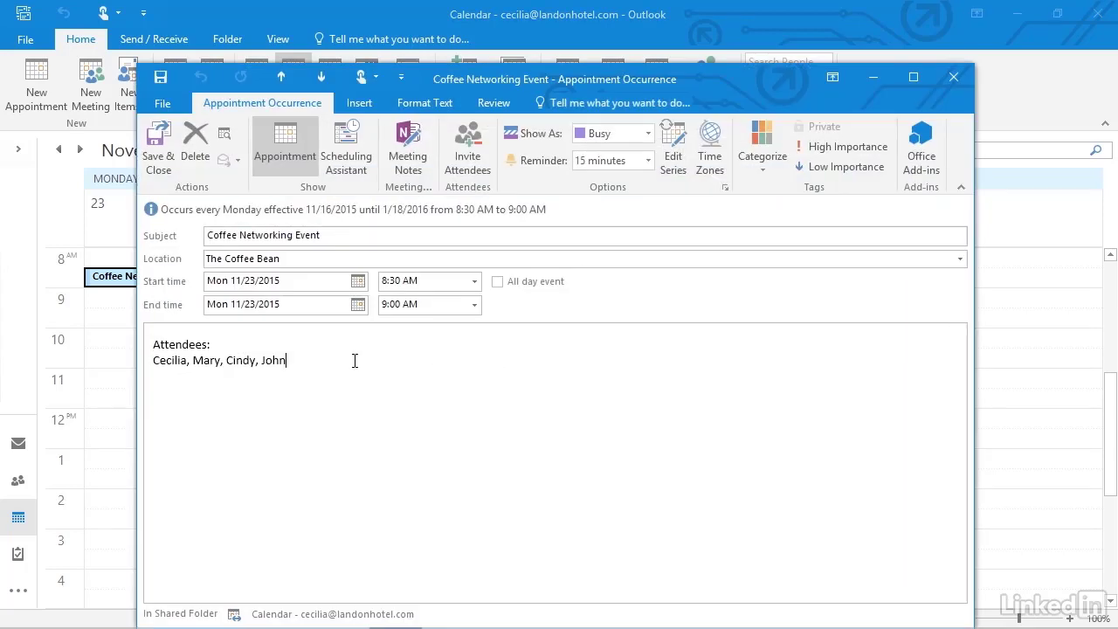
type(", Nancy")
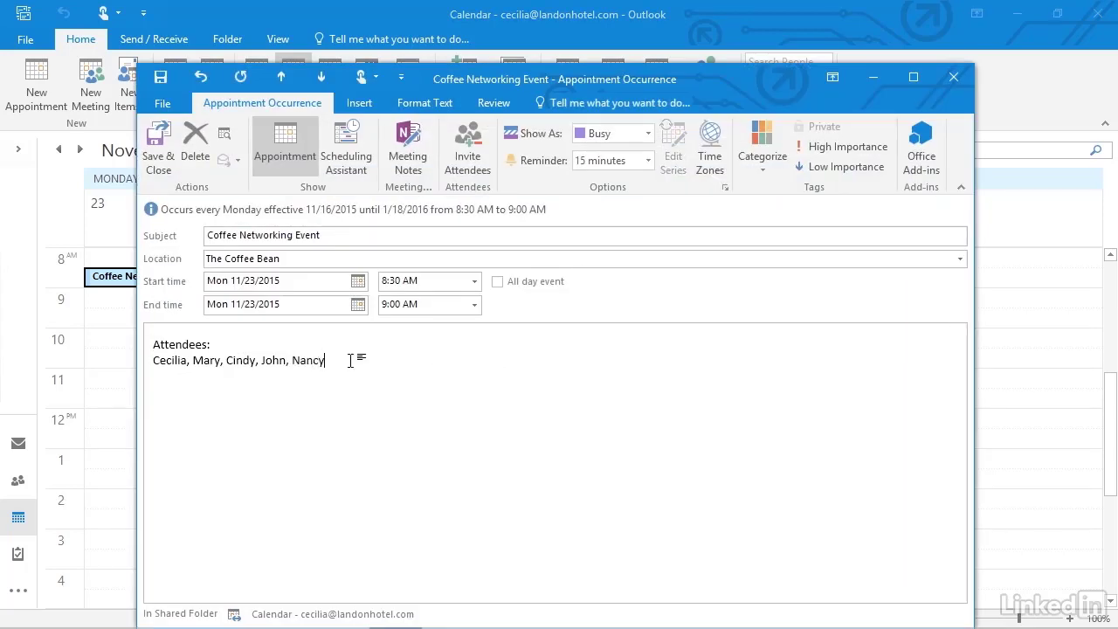
left_click(158, 145)
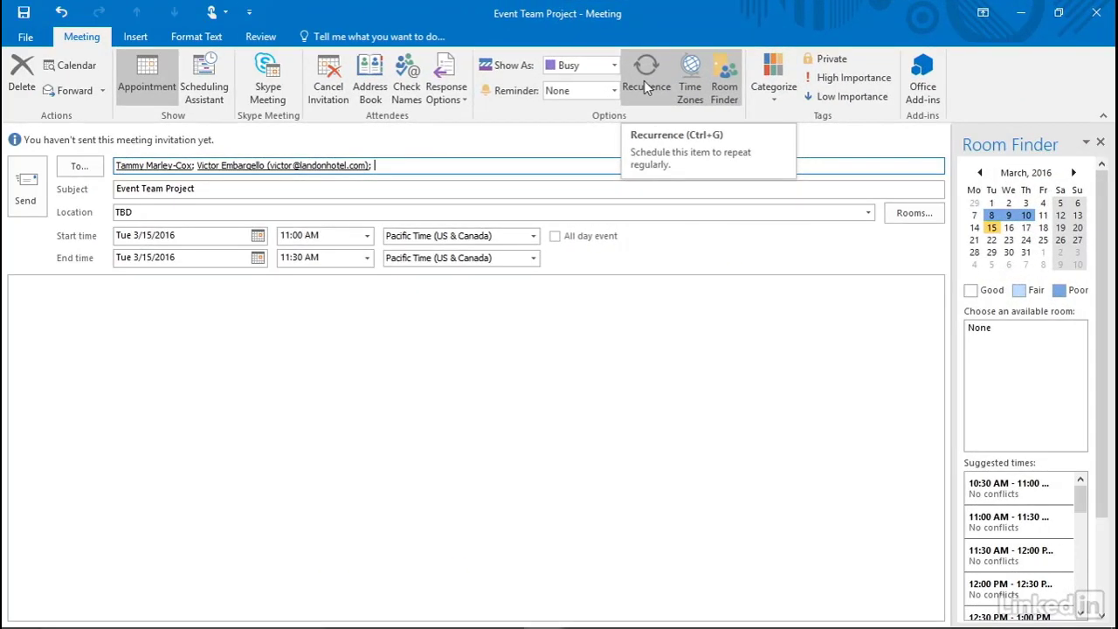
- Open the recurrence settings of the Event Team Project meeting and set the series to end by Thu 6/30/2016
left_click(643, 81)
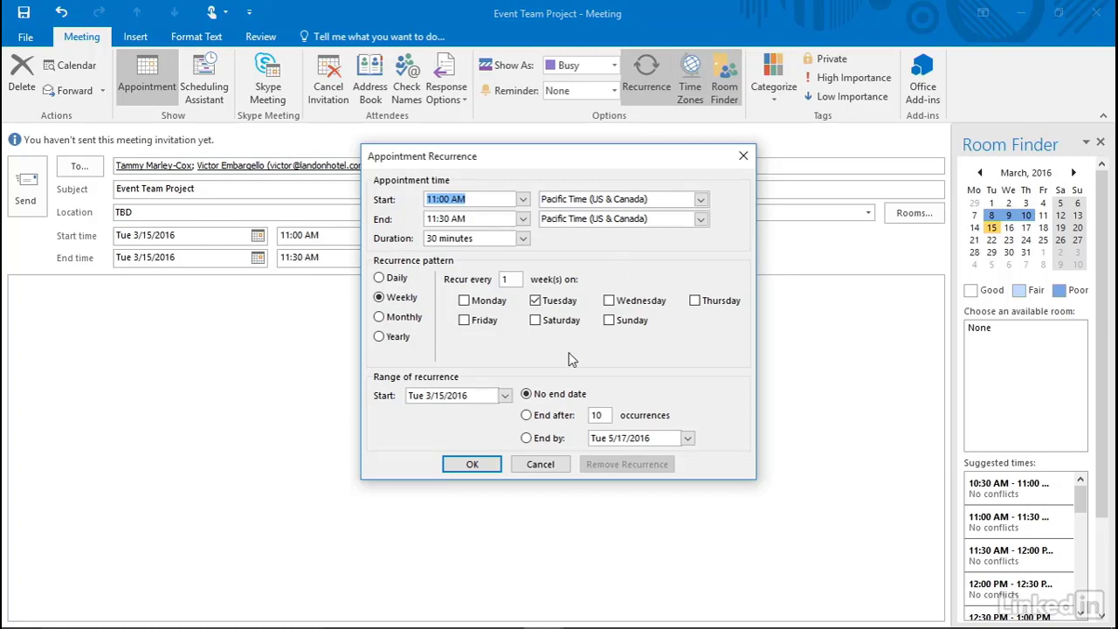
left_click(528, 438)
left_click(688, 440)
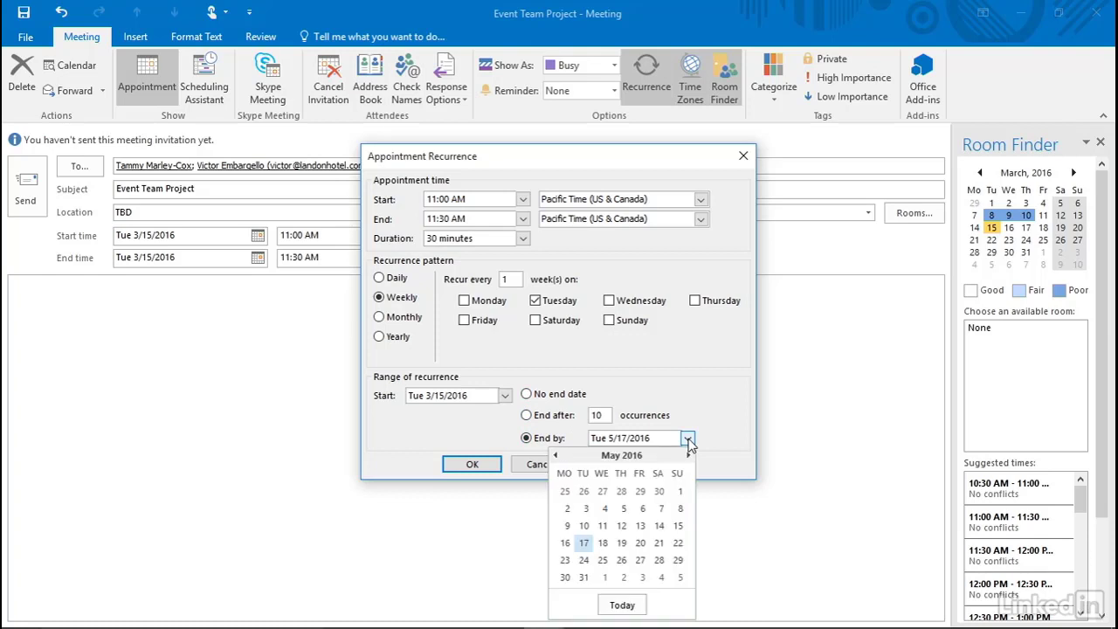
left_click(688, 455)
left_click(621, 560)
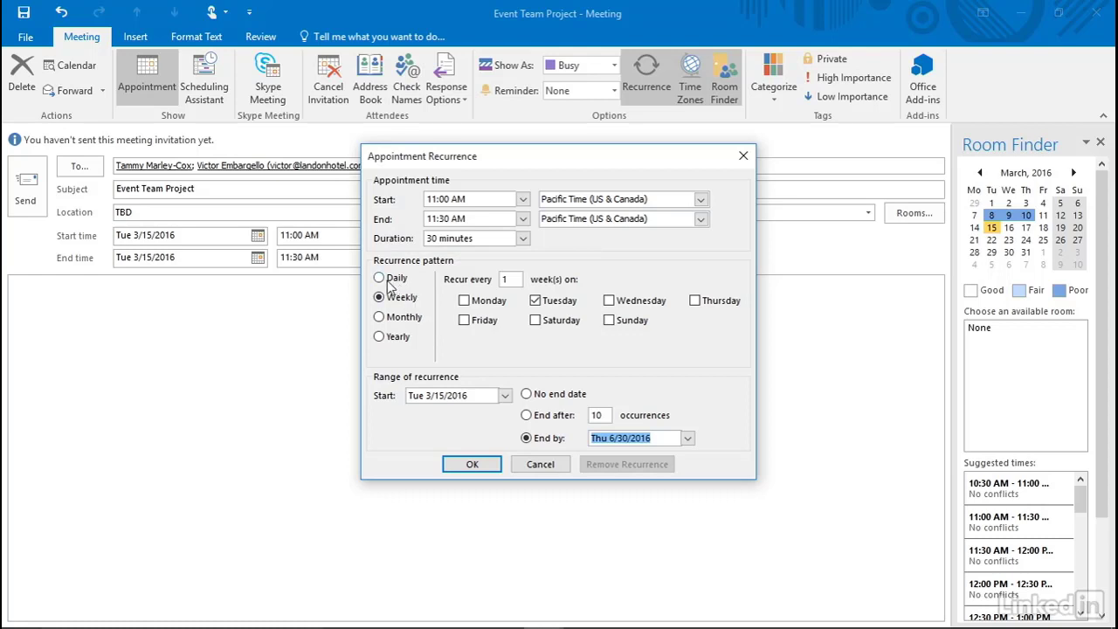
- Switch through the daily, weekly, monthly and yearly recurrence patterns to compare the options each one offers
left_click(381, 282)
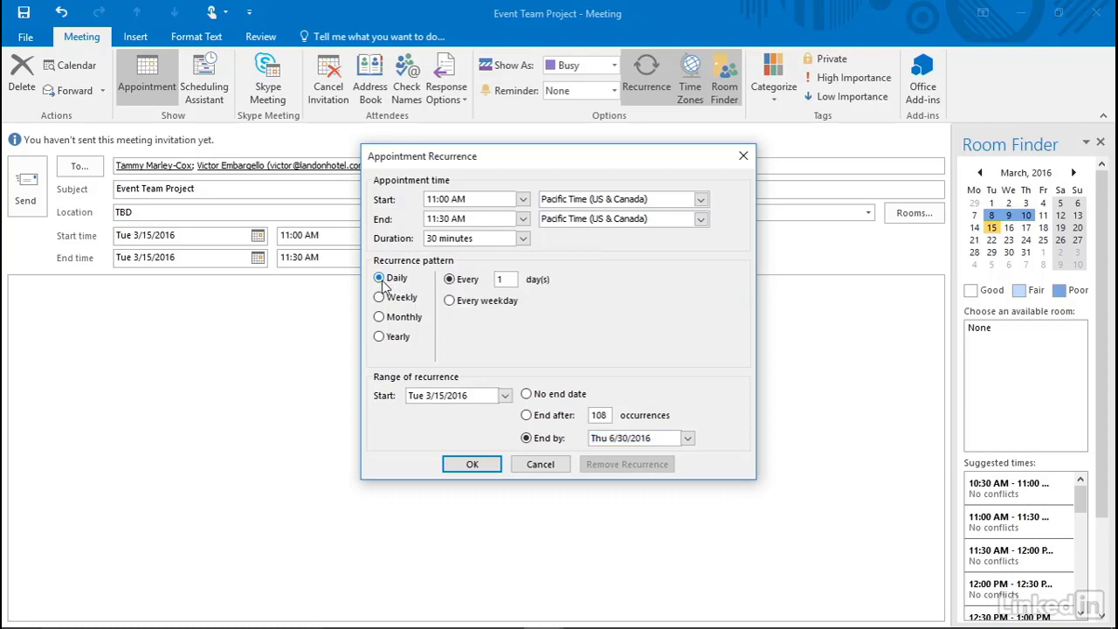
left_click(448, 300)
left_click(449, 279)
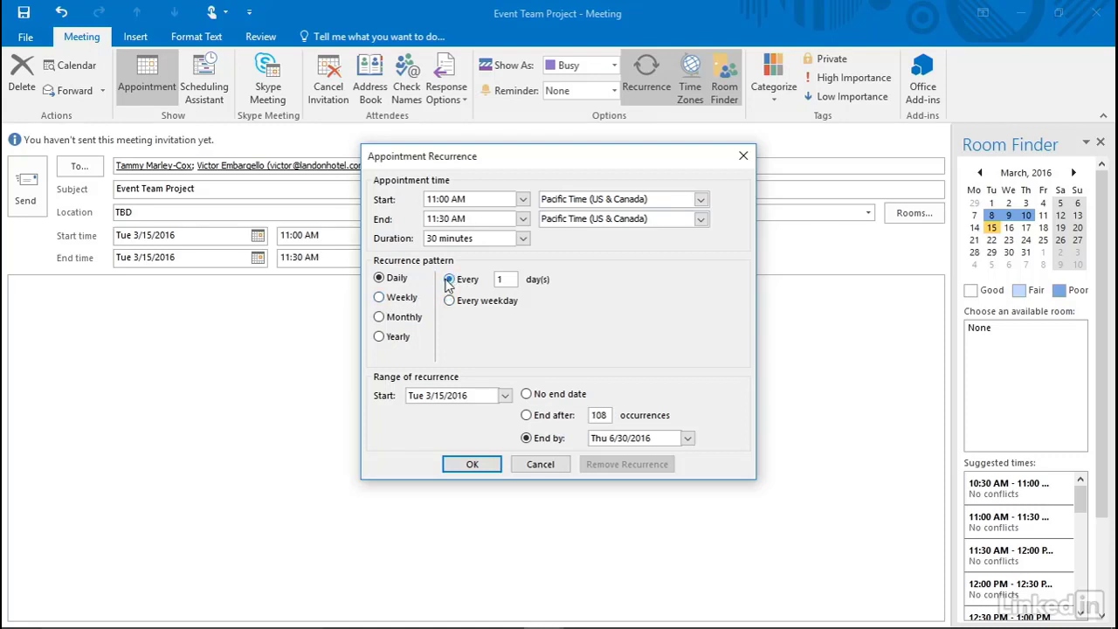
left_click(379, 297)
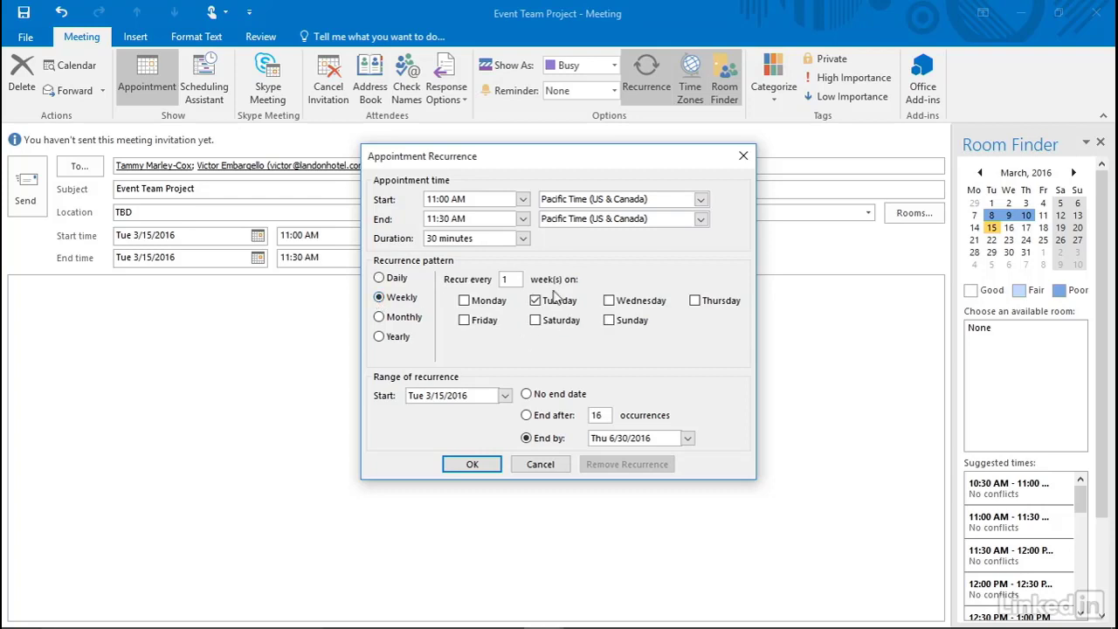
left_click(379, 317)
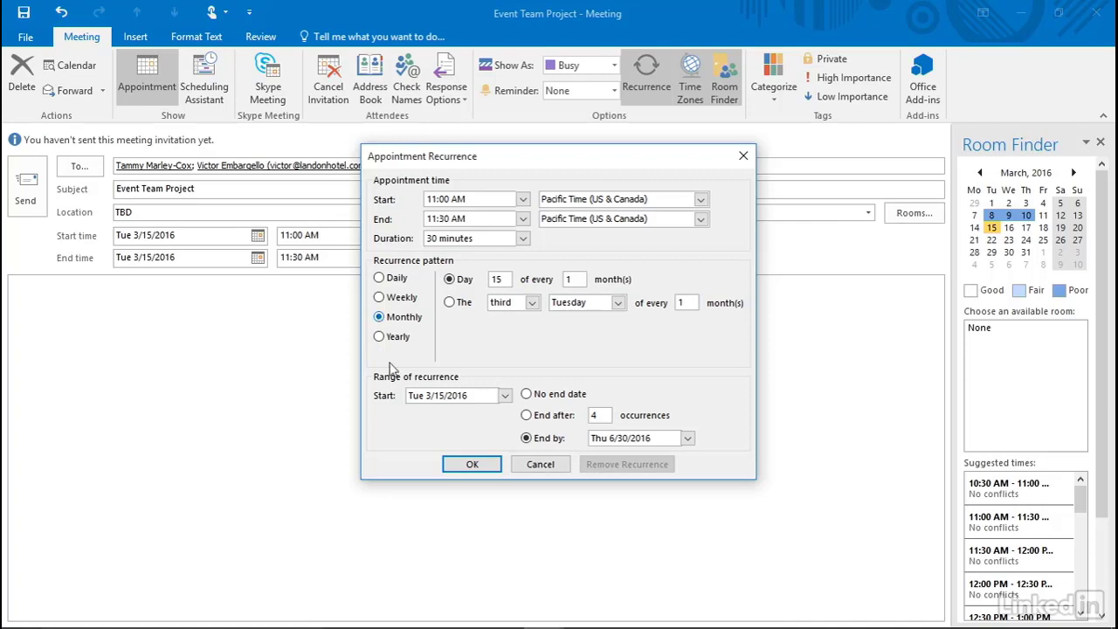
left_click(380, 338)
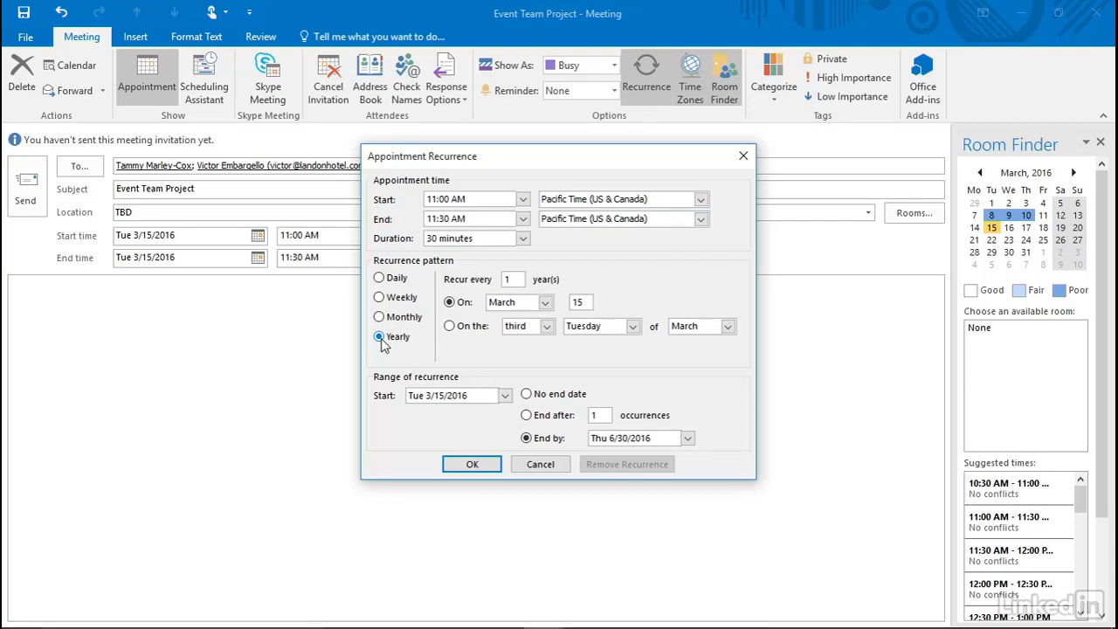
- Set the Event Team Project meeting to recur weekly on Tuesday, accept the recurrence, and send the invitation
left_click(379, 297)
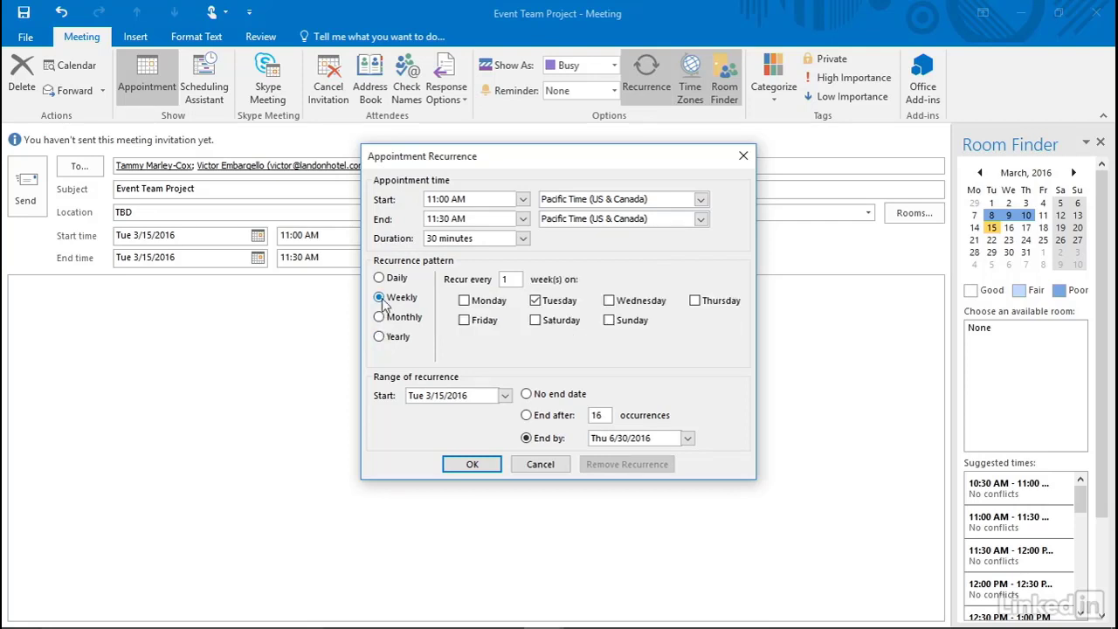
left_click(469, 466)
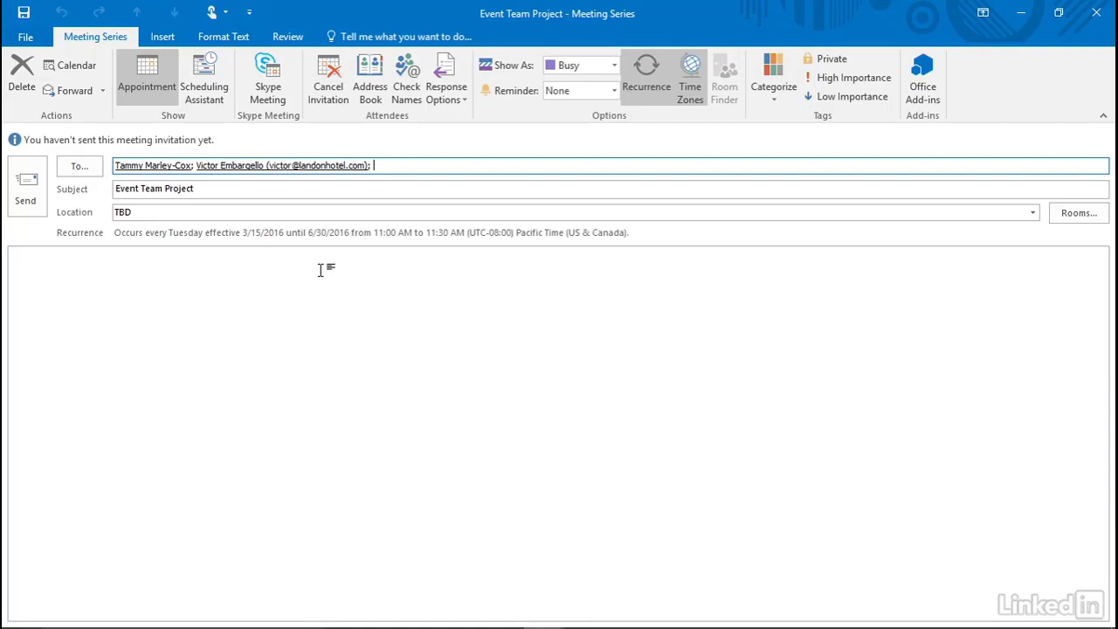
left_click(26, 194)
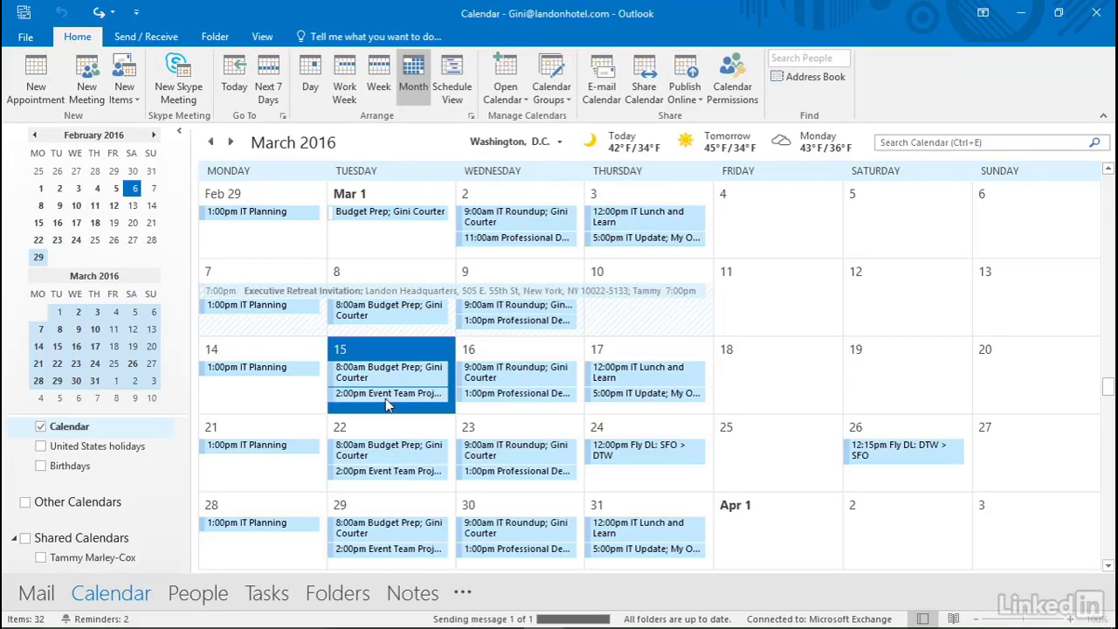
- Open only the April 5 occurrence of Event Team Project, move it to Thu 4/7/2016, and send the update for just that occurrence
mouse_move(390, 403)
left_click(1107, 565)
left_click(1107, 565)
left_click(1108, 566)
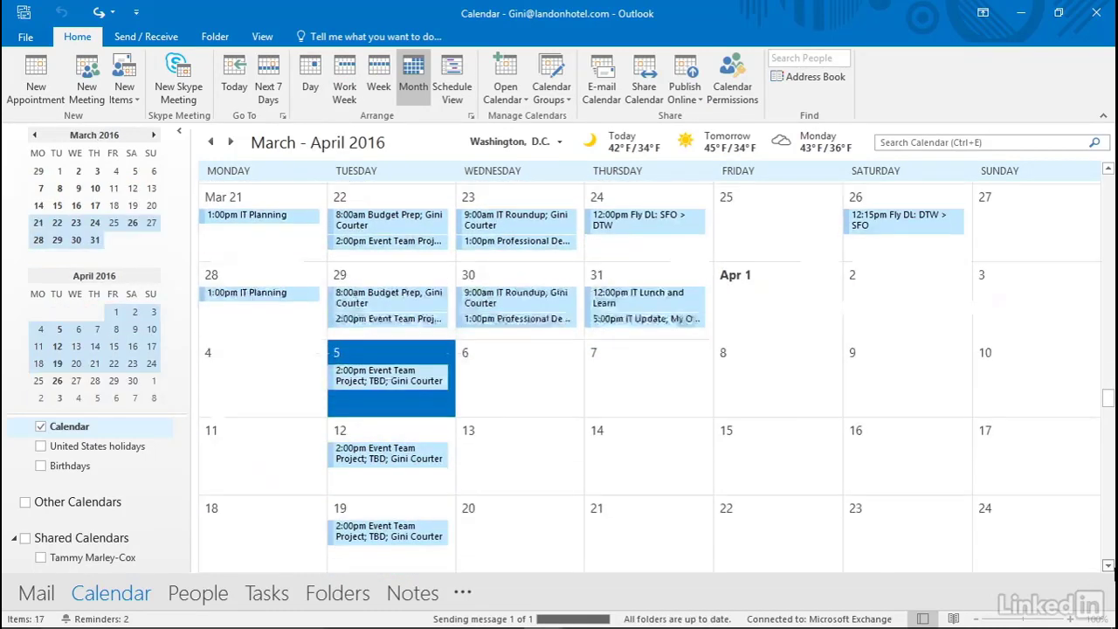
mouse_move(394, 378)
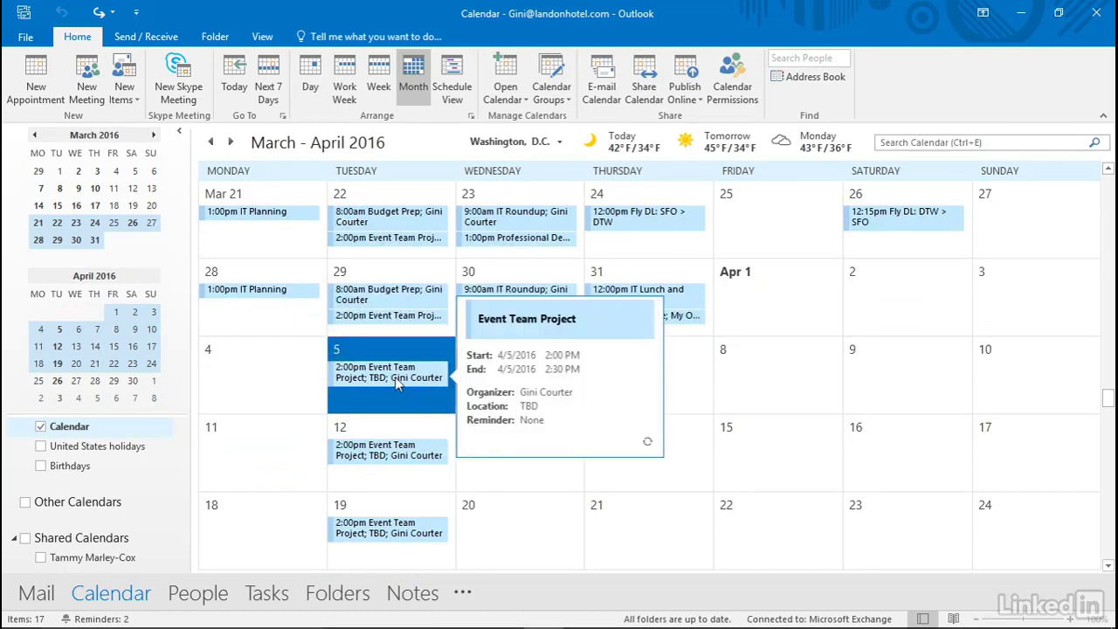
double_click(394, 377)
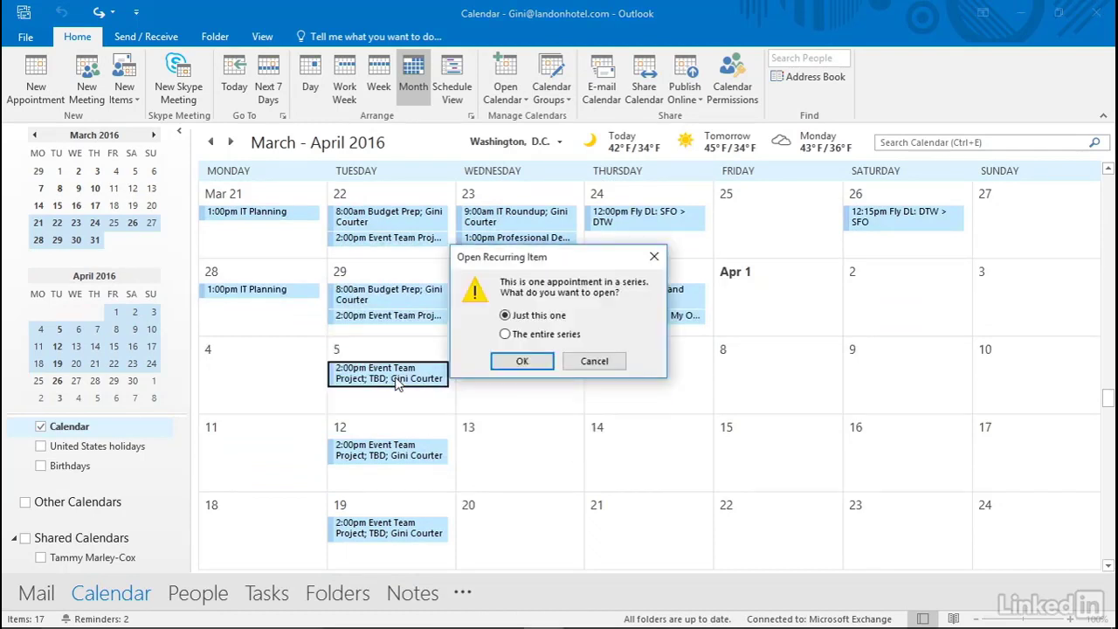
left_click(515, 364)
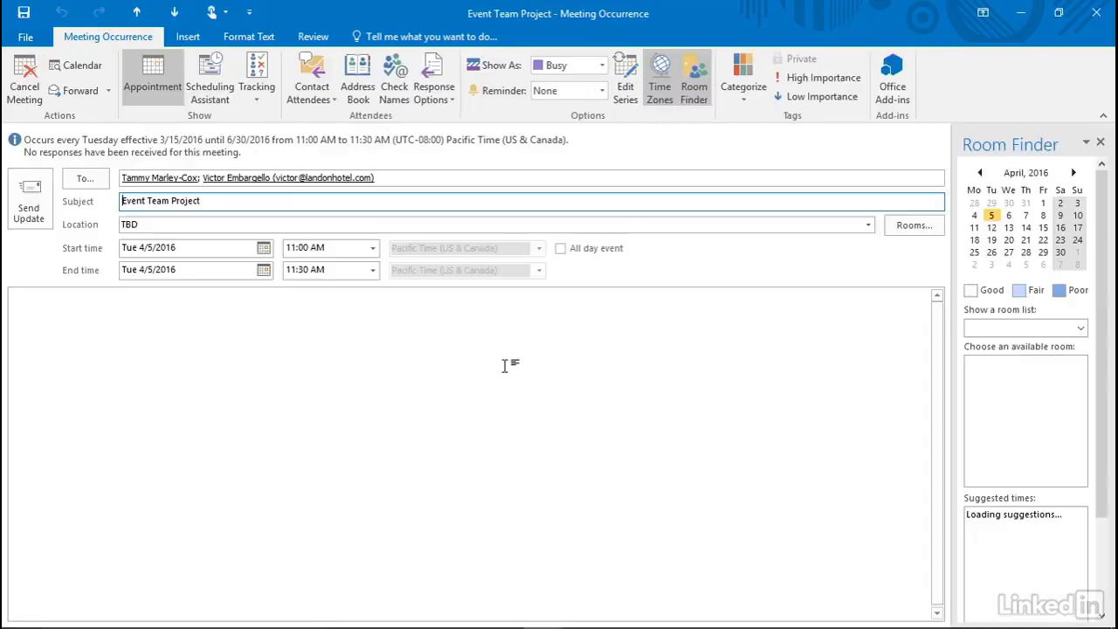
left_click(263, 248)
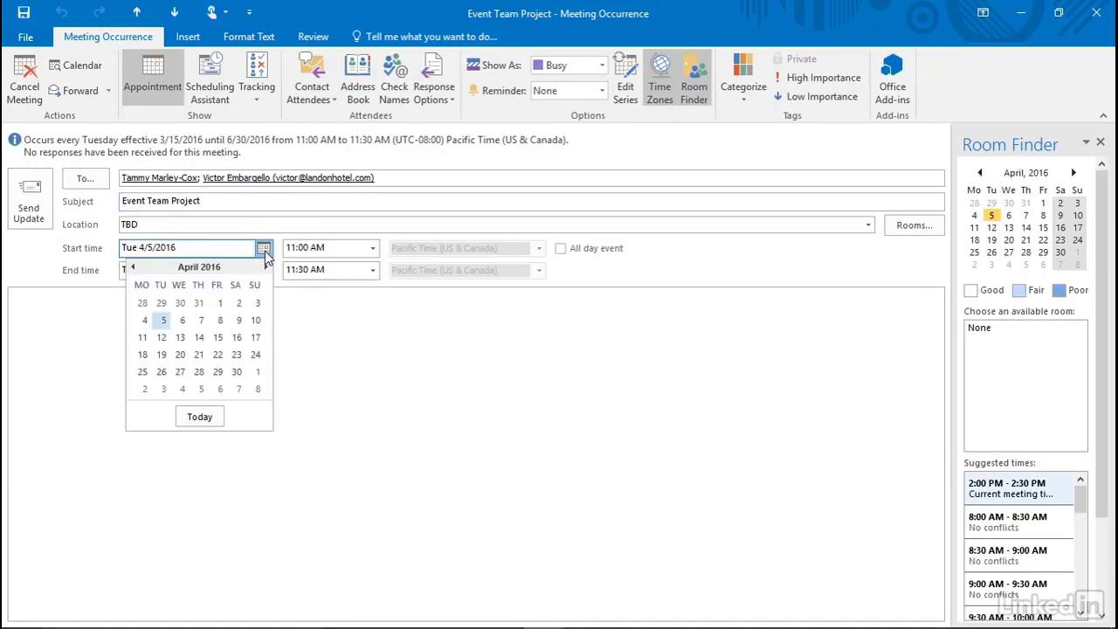
left_click(202, 320)
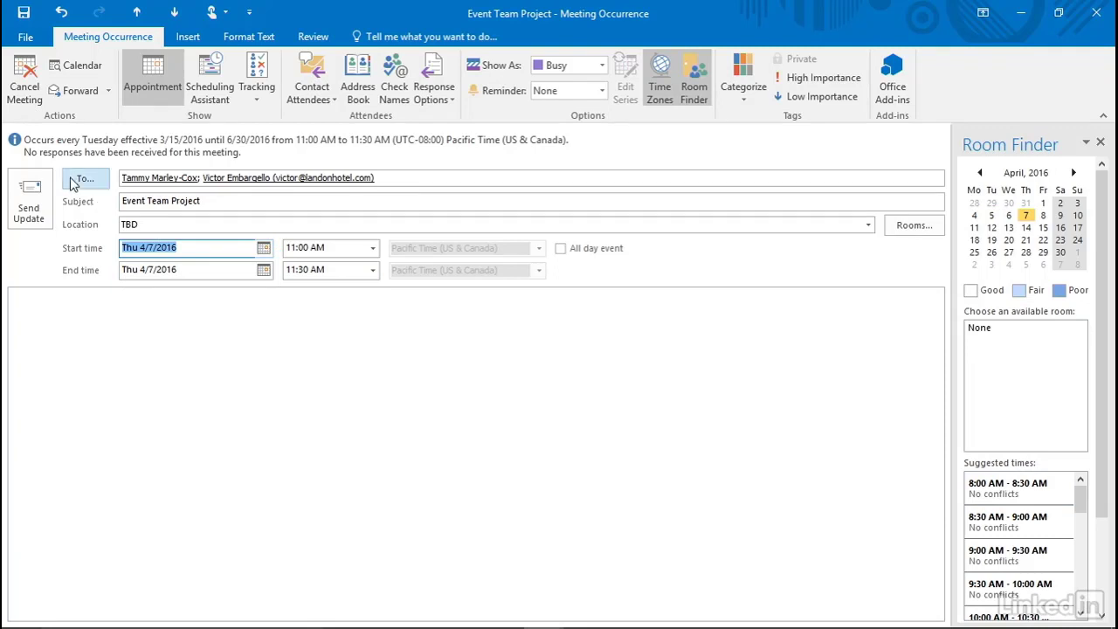
left_click(24, 197)
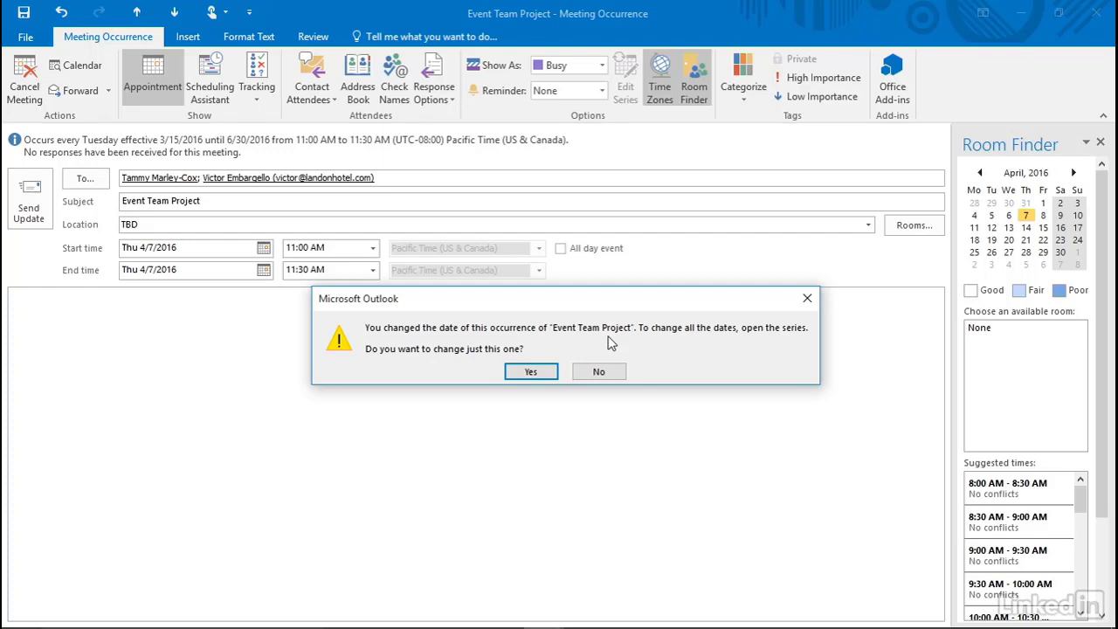
left_click(531, 372)
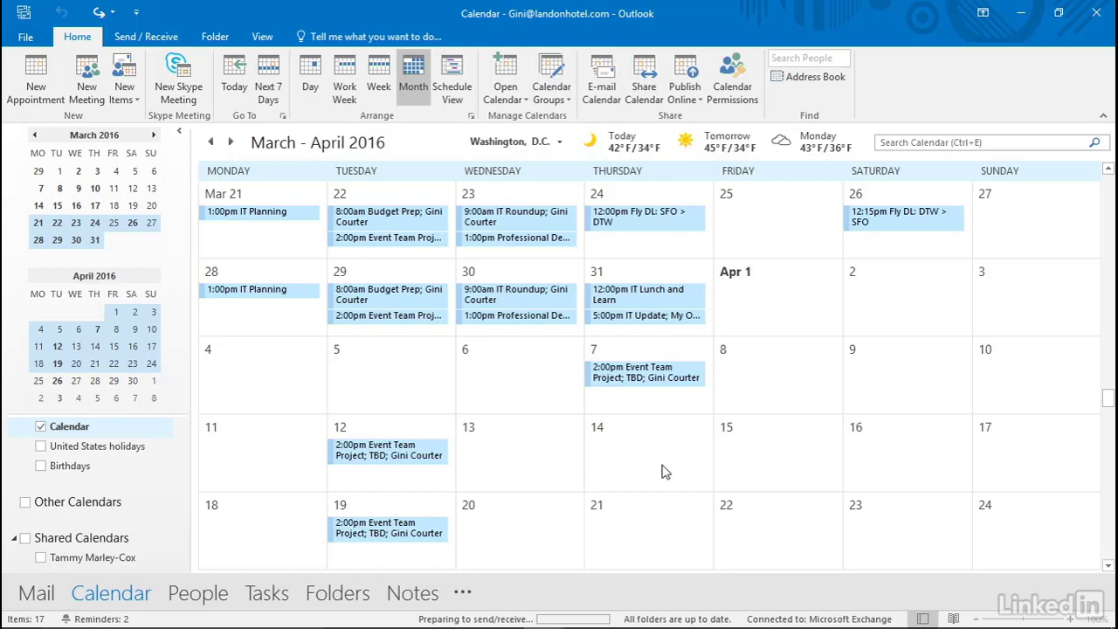
- Open the entire Event Team Project series from its April 12 occurrence and try to make it recur every 2 weeks
double_click(418, 458)
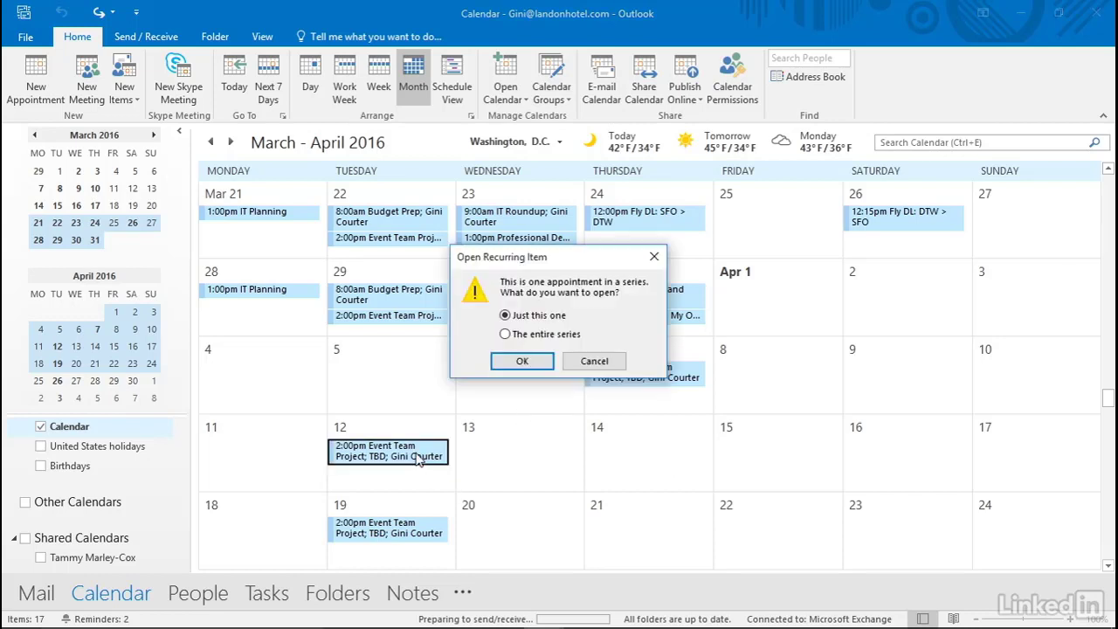
left_click(506, 335)
left_click(512, 359)
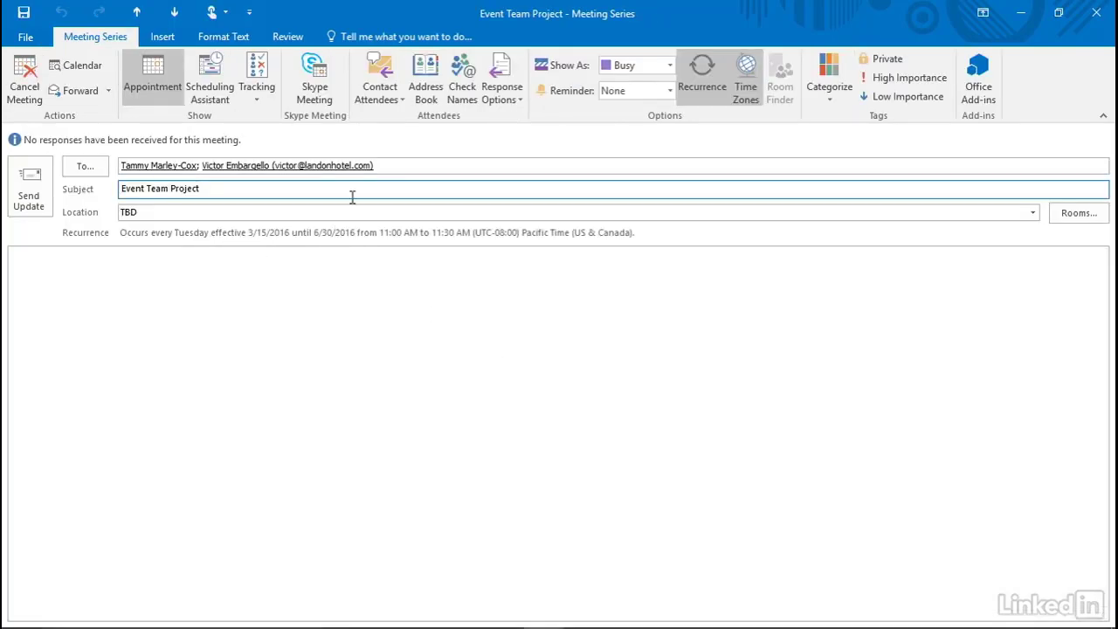
left_click(701, 87)
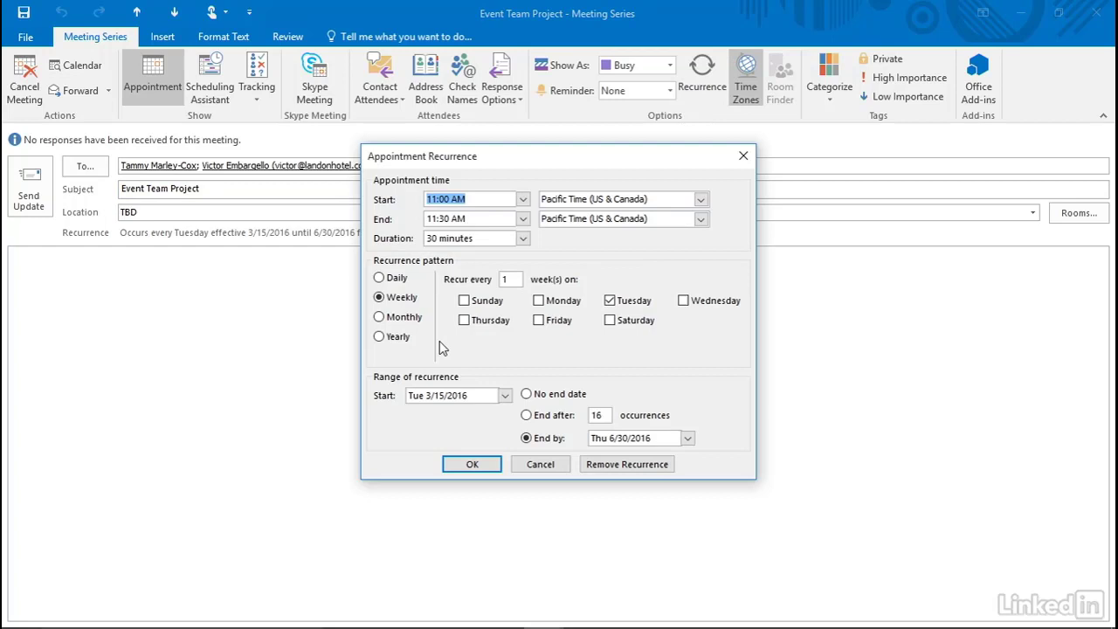
double_click(508, 279)
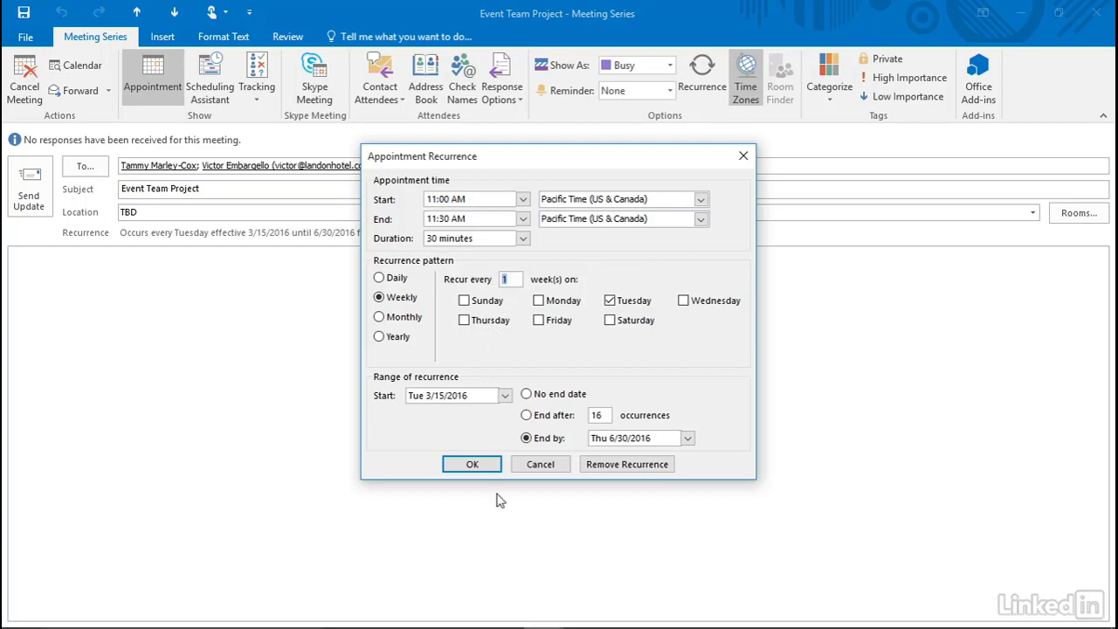
type("2")
left_click(483, 469)
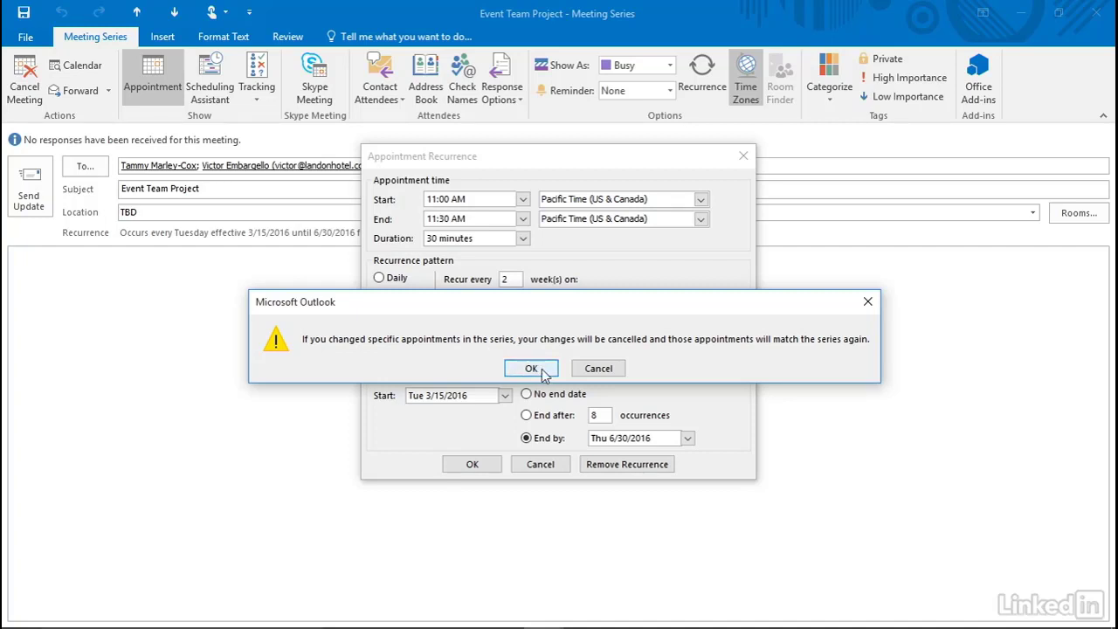
left_click(598, 368)
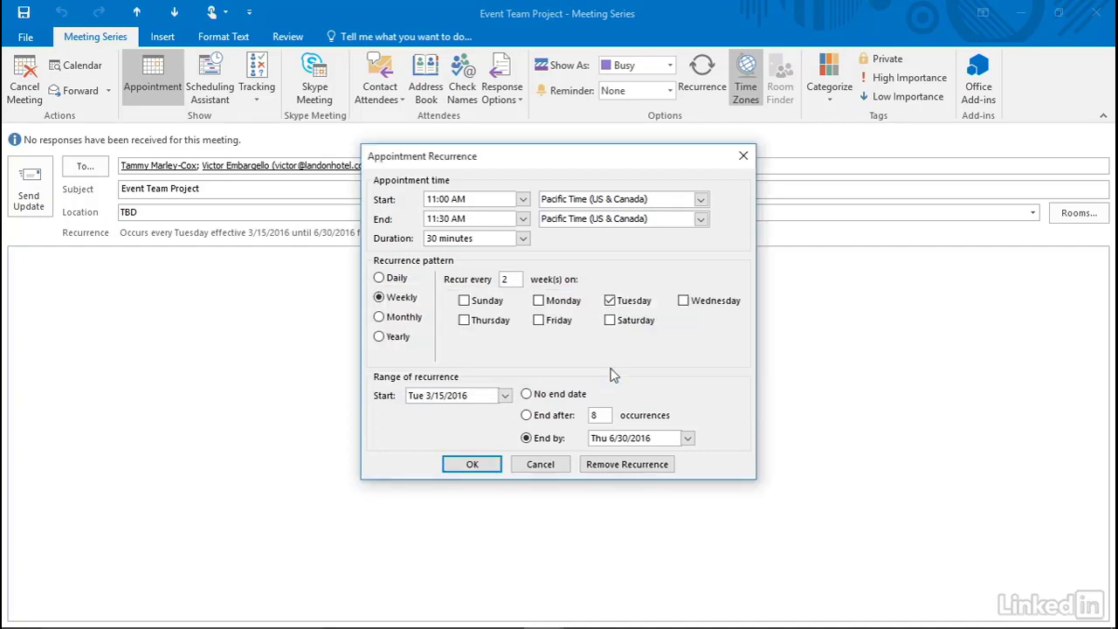
left_click(542, 464)
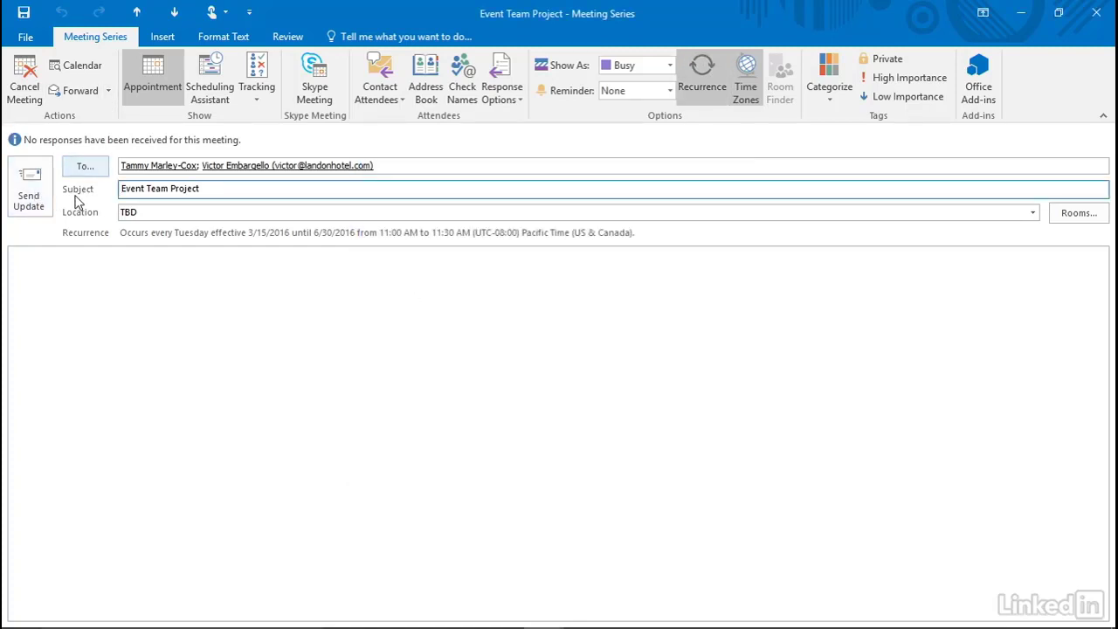
- Try to send an update for the Event Team Project series, choose not to send it, and close the meeting
left_click(29, 199)
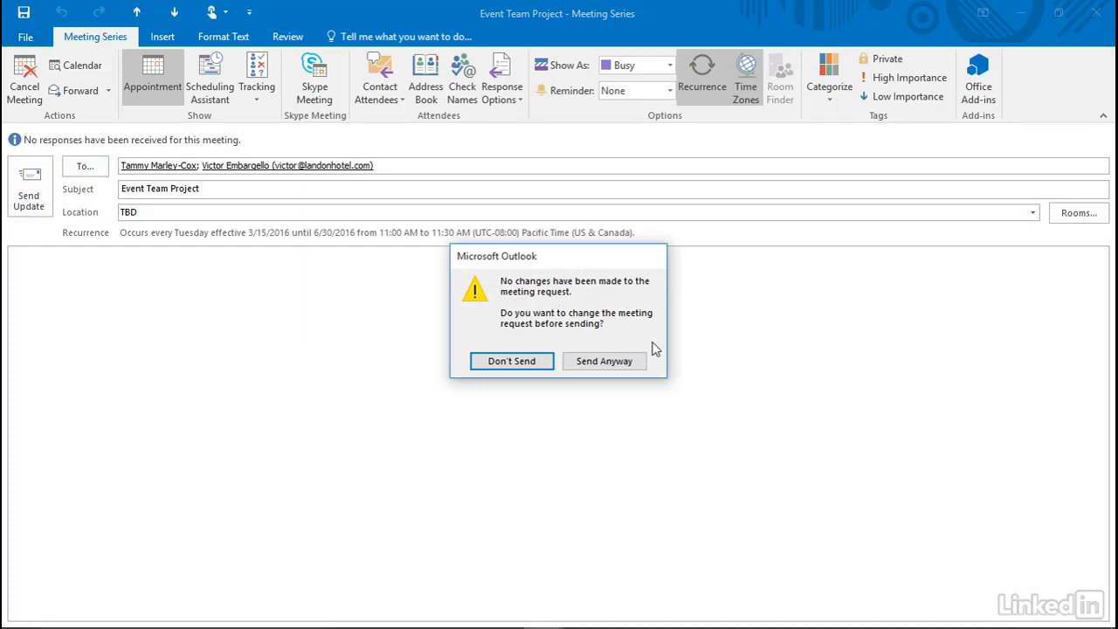
left_click(543, 367)
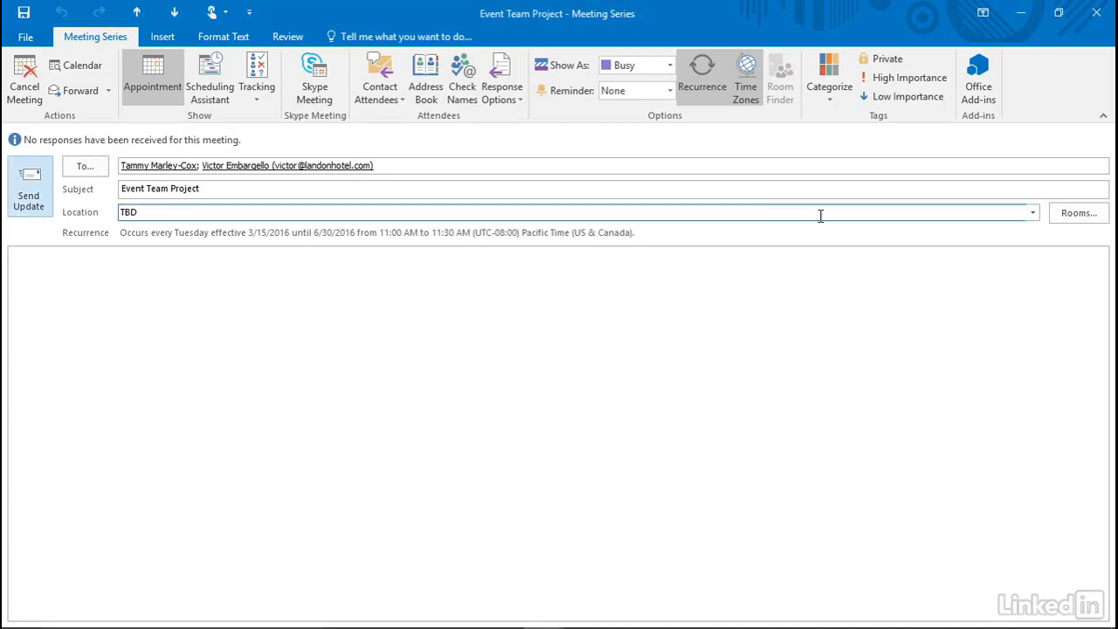
left_click(1096, 13)
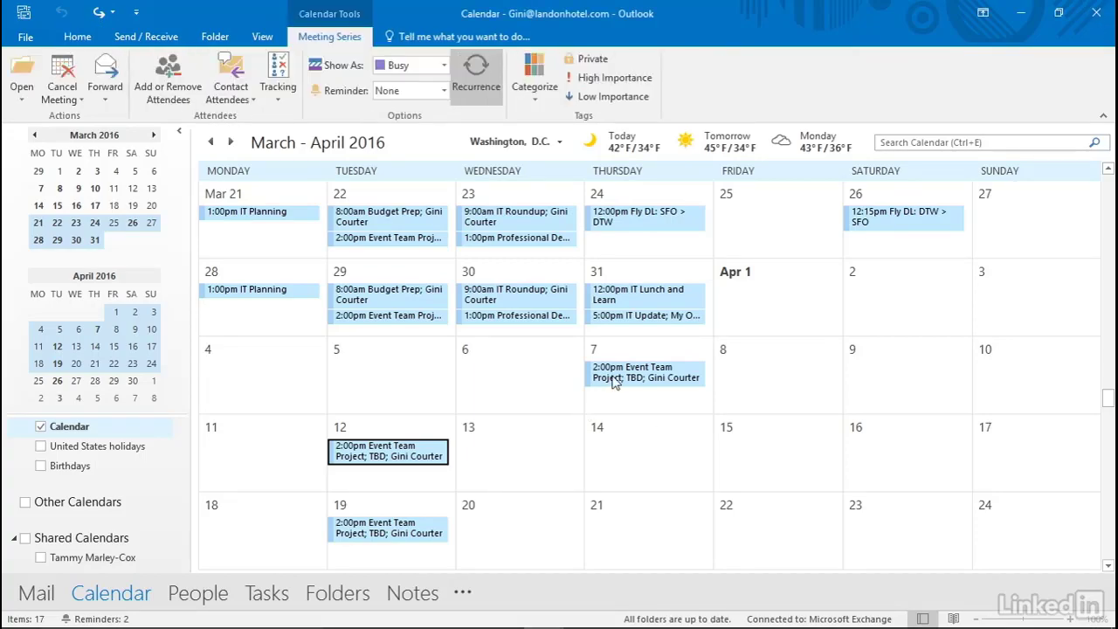
mouse_move(615, 383)
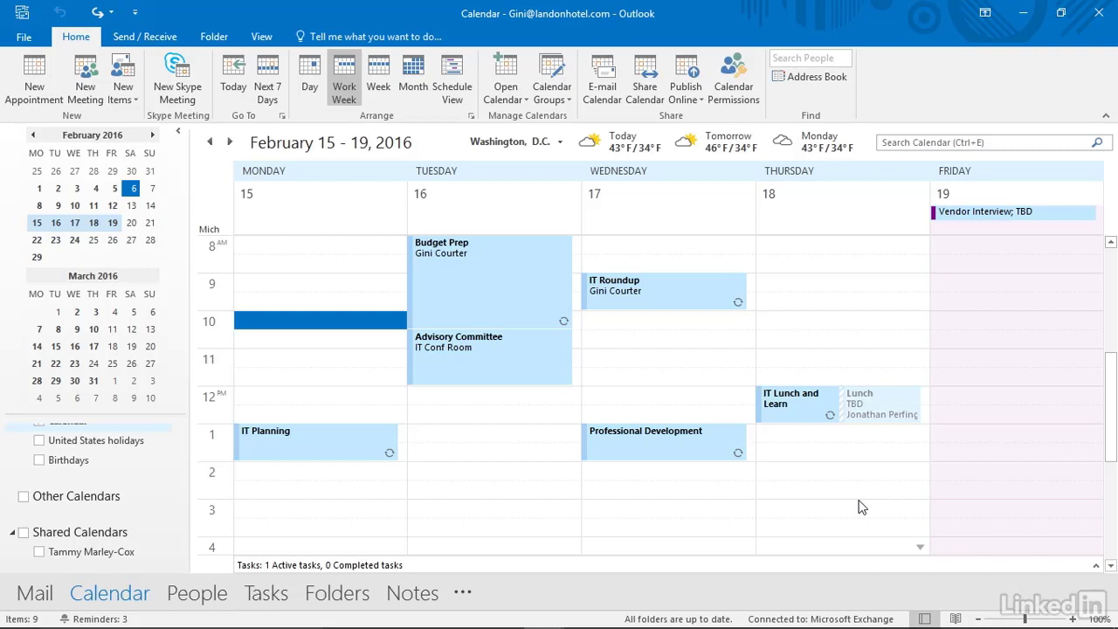
- Open the Advisory Committee appointment on February 16 and enter "SharePoint Forms Development" in its notes
double_click(509, 371)
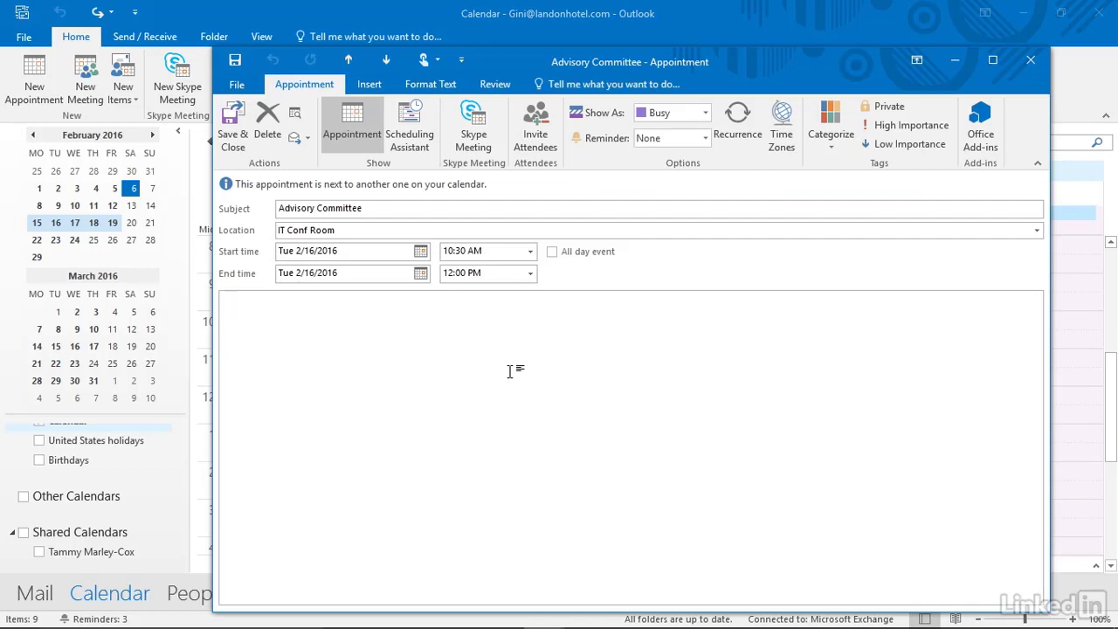
left_click(368, 83)
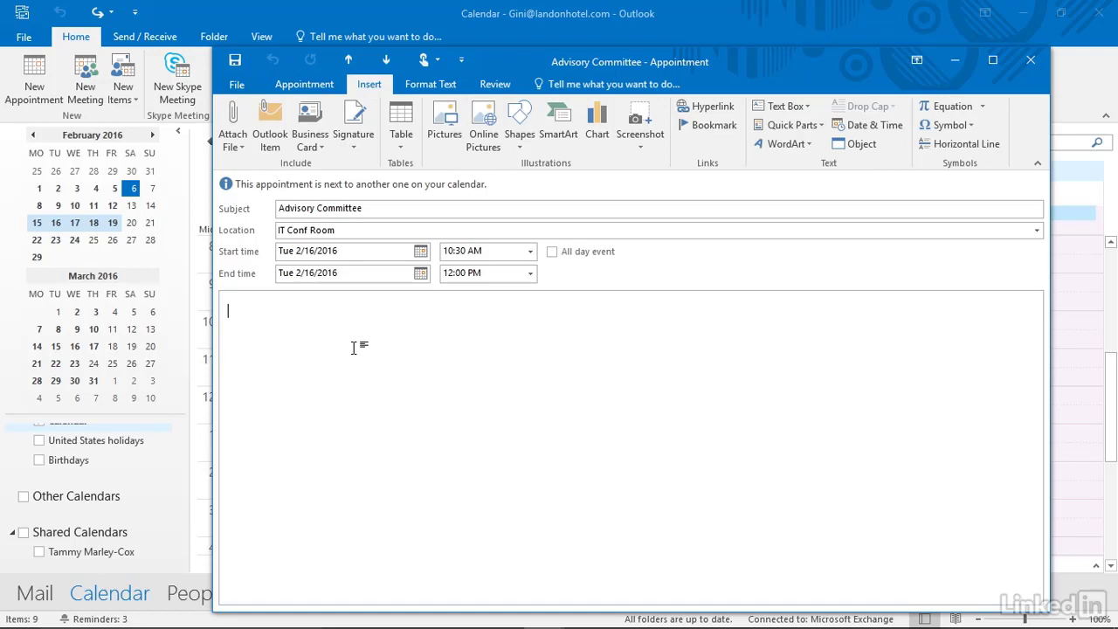
type("SharePoint Forms")
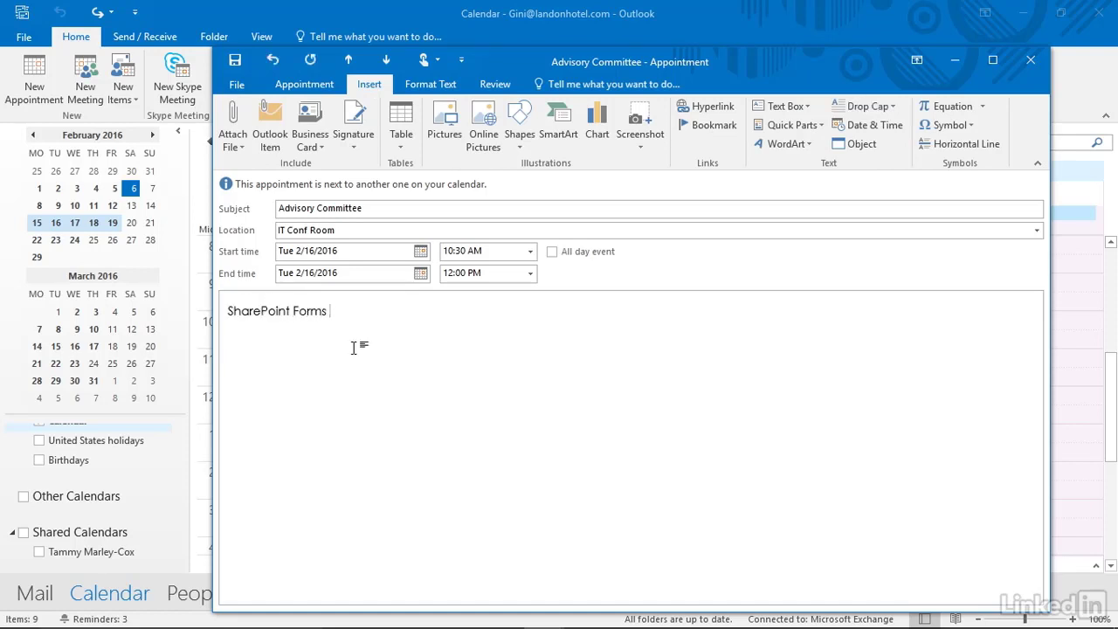
type(" Development")
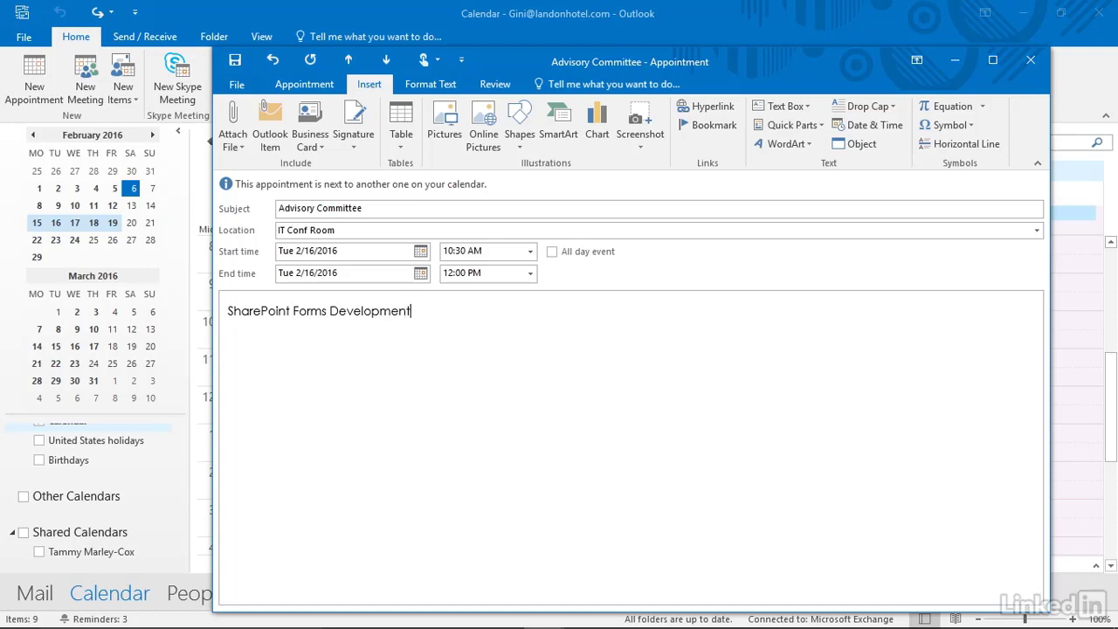
key("Return")
- Attach the recent file SharePoint Form Tools.docx to the Advisory Committee appointment
left_click(234, 140)
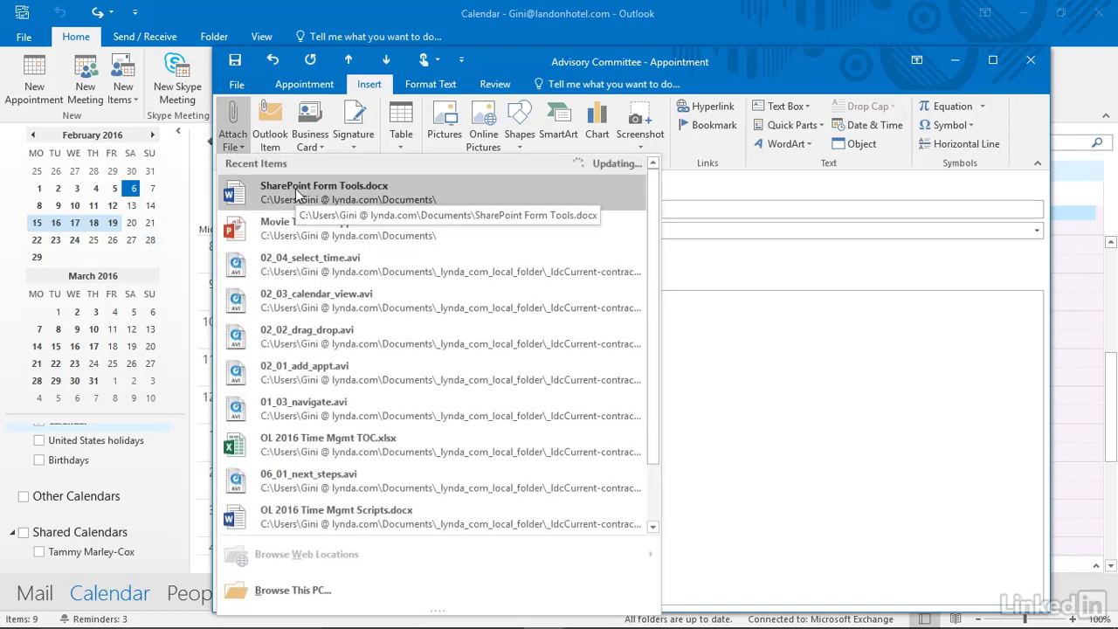
left_click(295, 190)
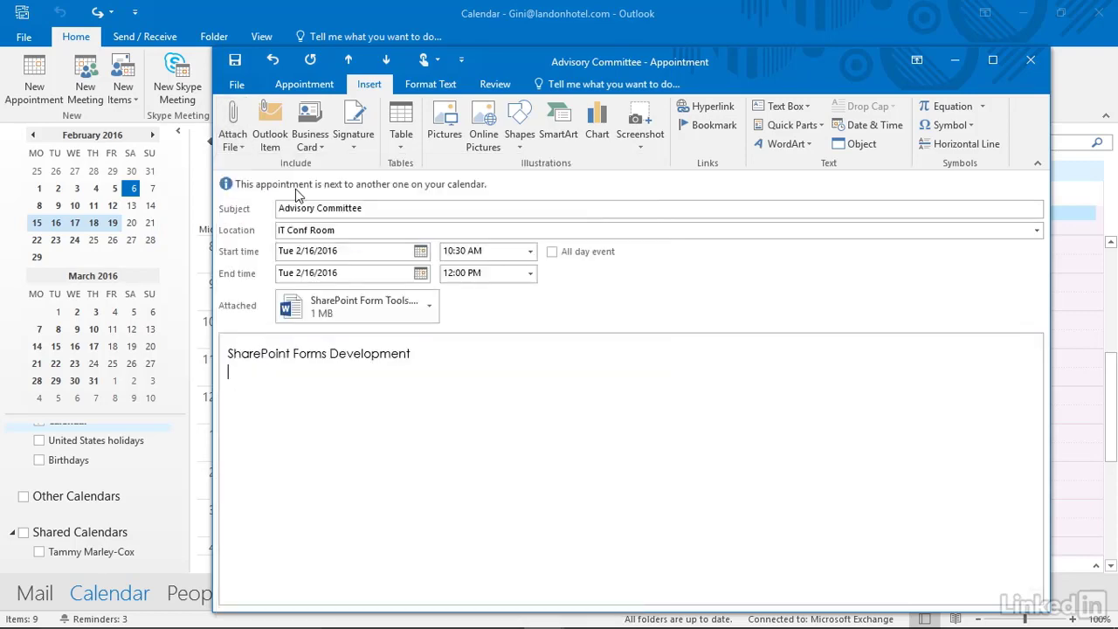
left_click(234, 140)
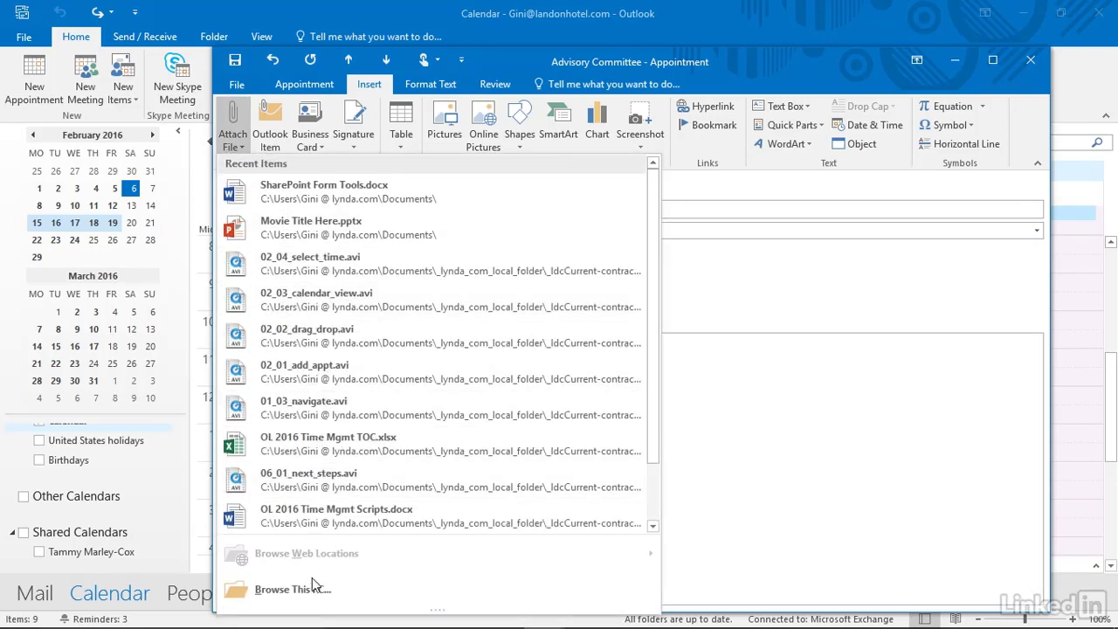
left_click(275, 139)
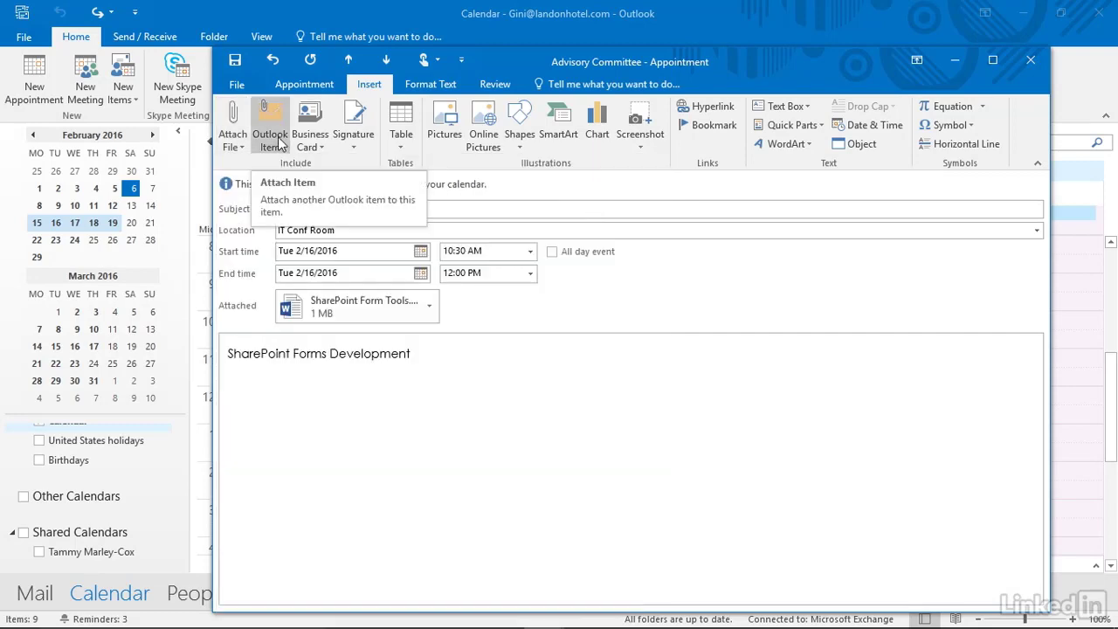
- Attach the second contact listed in the Contacts folder to the appointment as an Outlook item, and open the attached contact
left_click(278, 144)
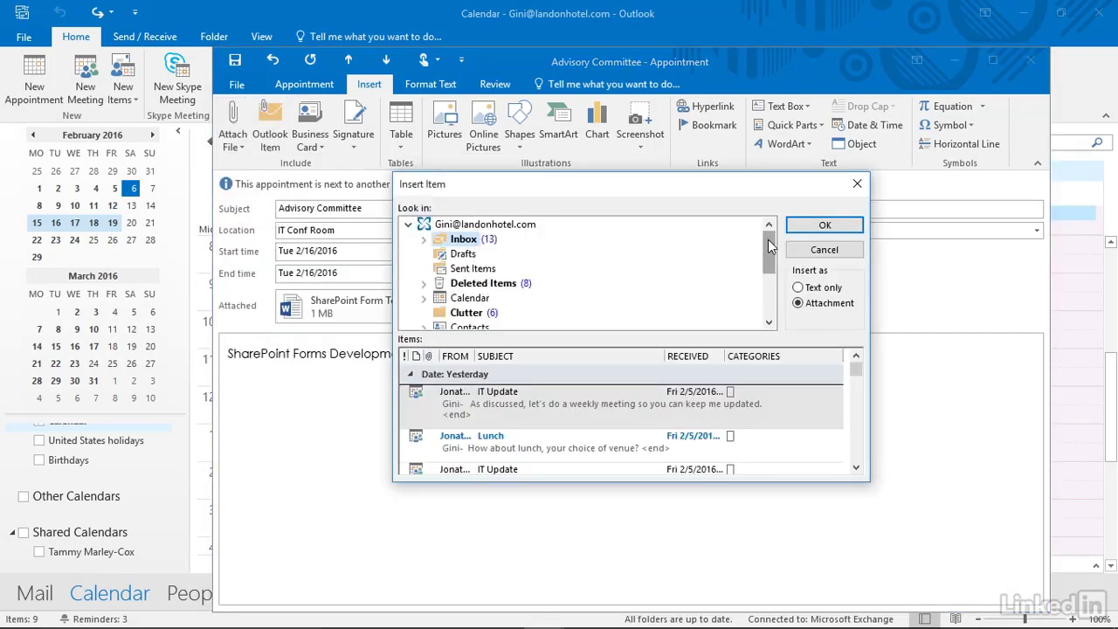
scroll(767, 262, "down", 1)
left_click(469, 286)
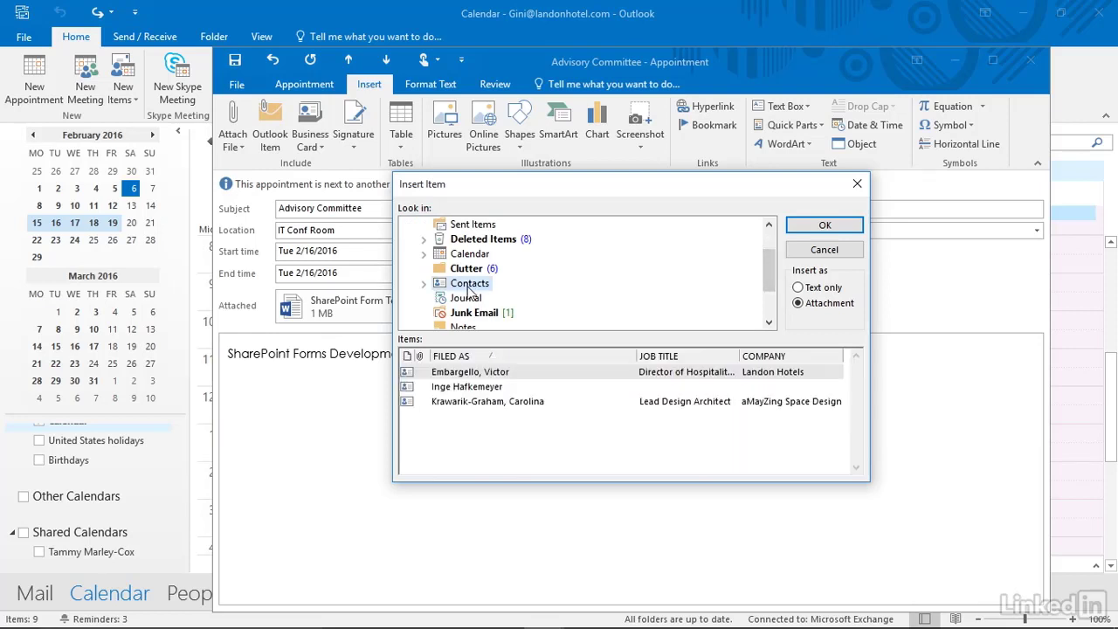
left_click(461, 389)
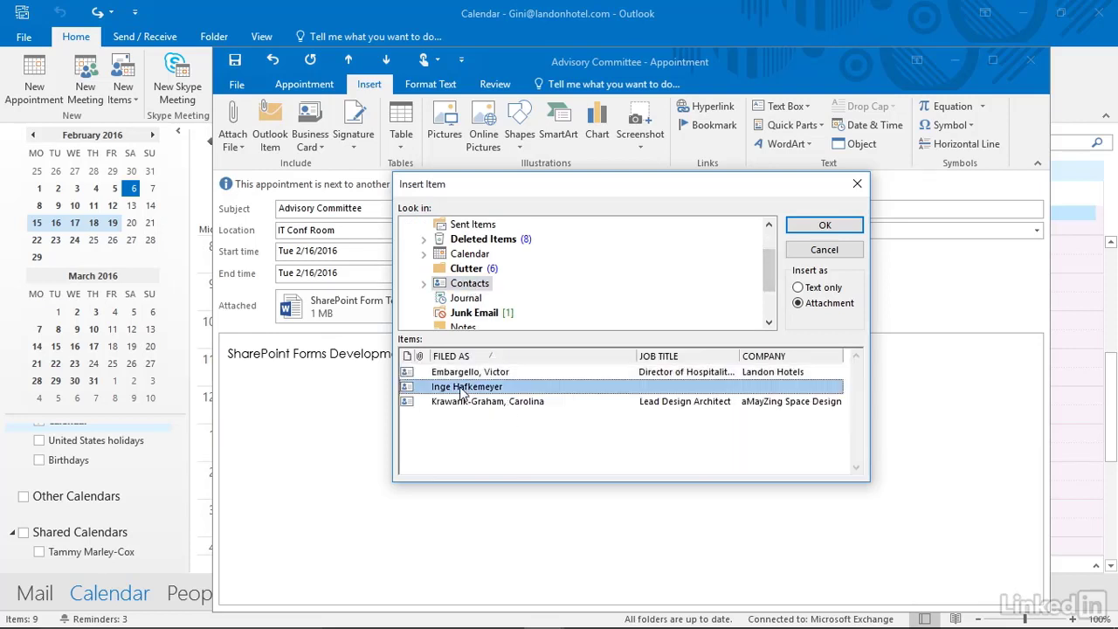
left_click(825, 226)
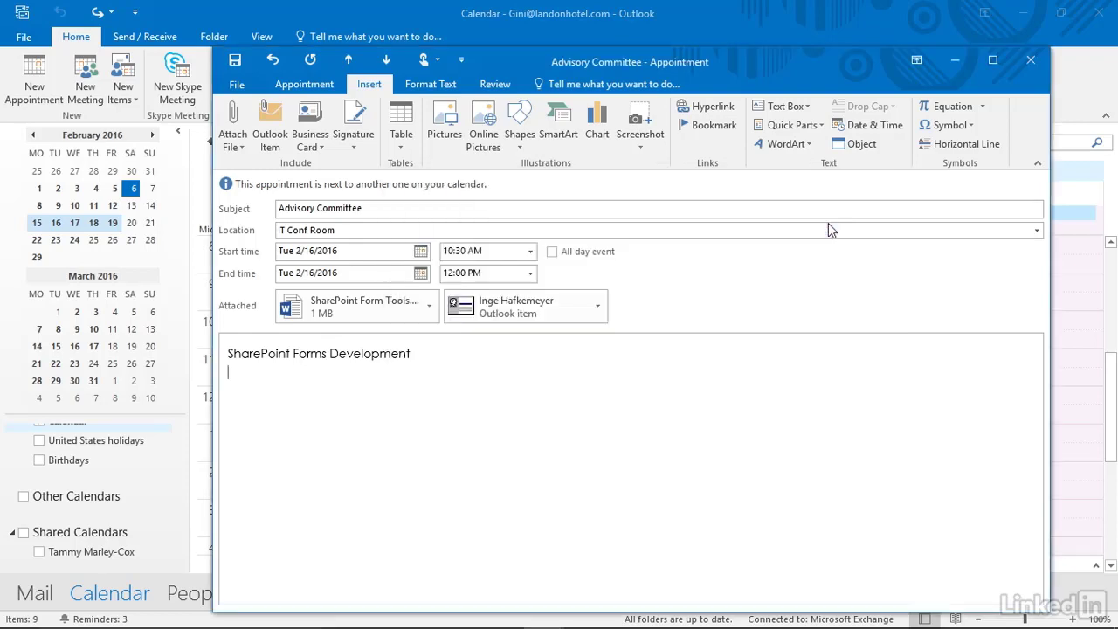
double_click(503, 310)
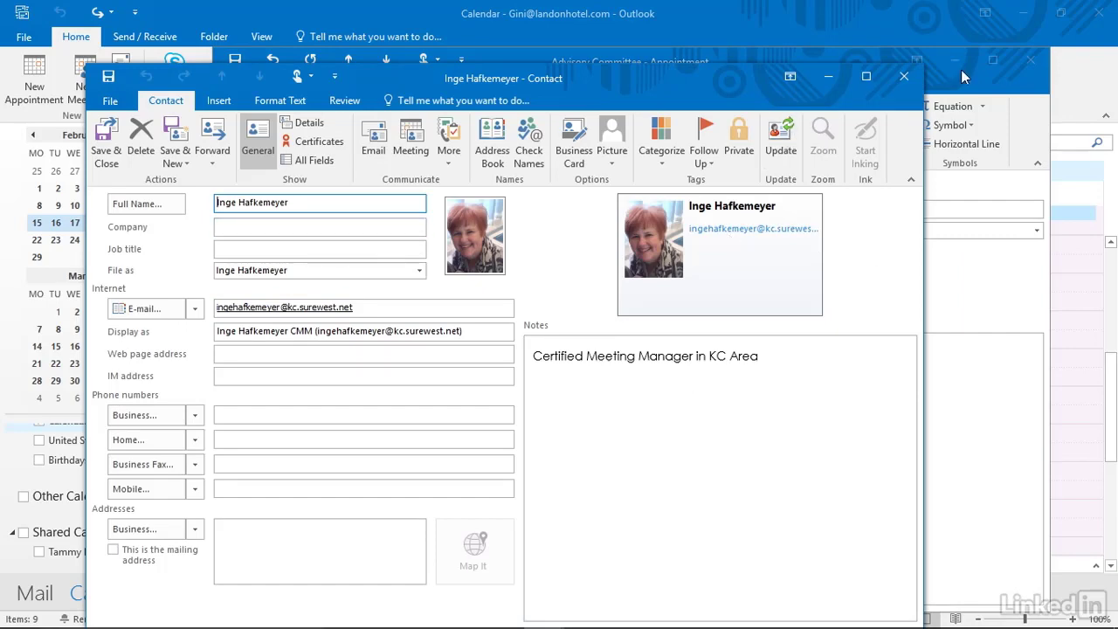
- Close the attached contact and remove its Outlook item from the Advisory Committee appointment's attachments
left_click(903, 77)
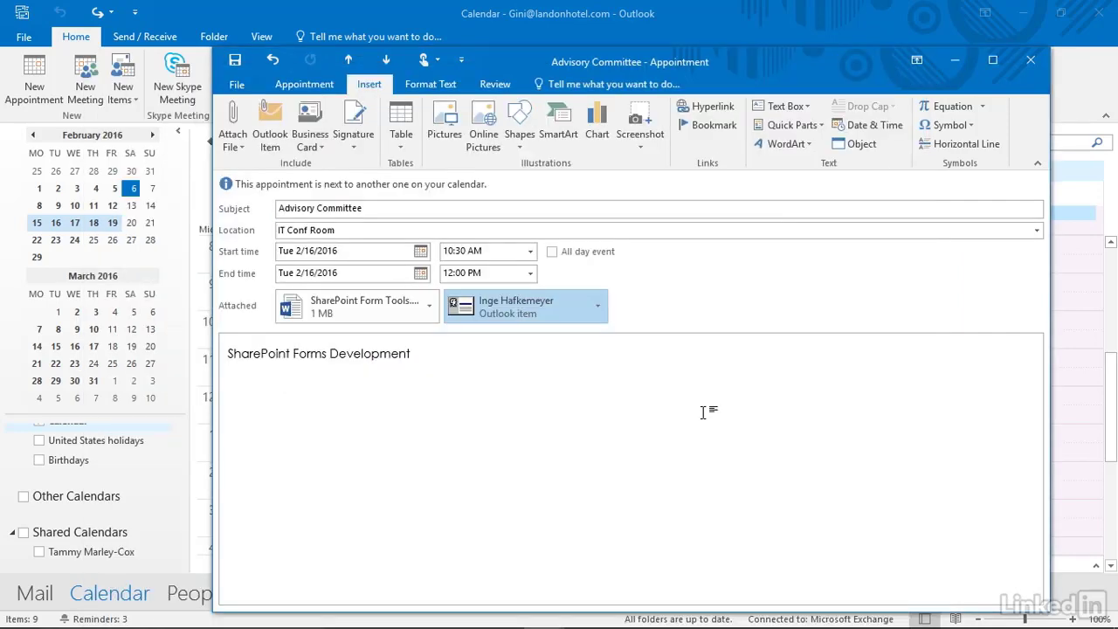
left_click(598, 305)
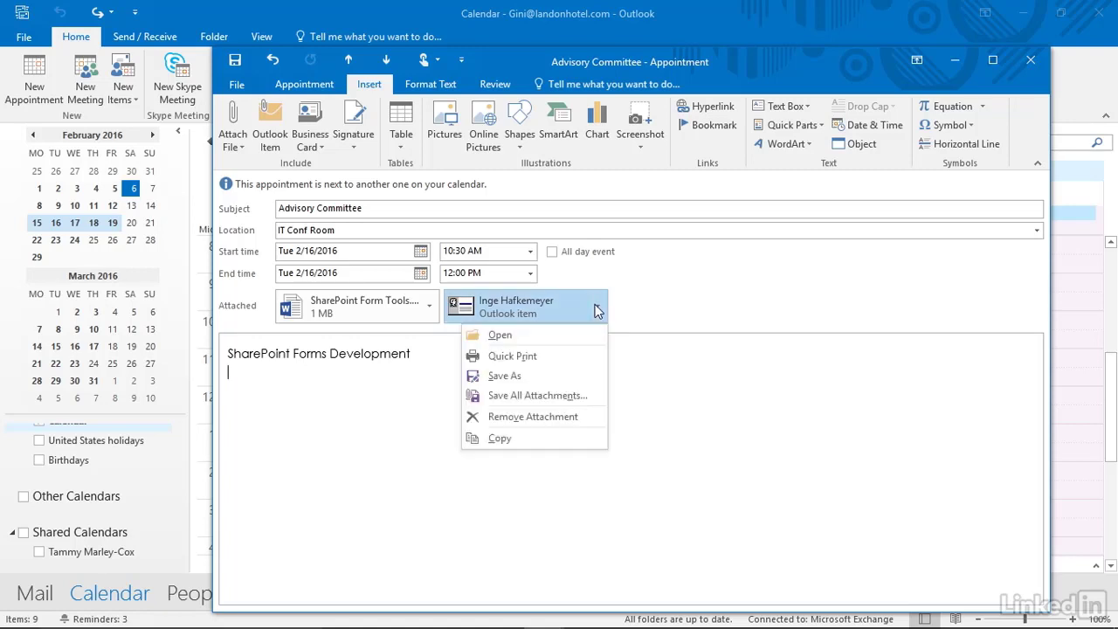
left_click(517, 418)
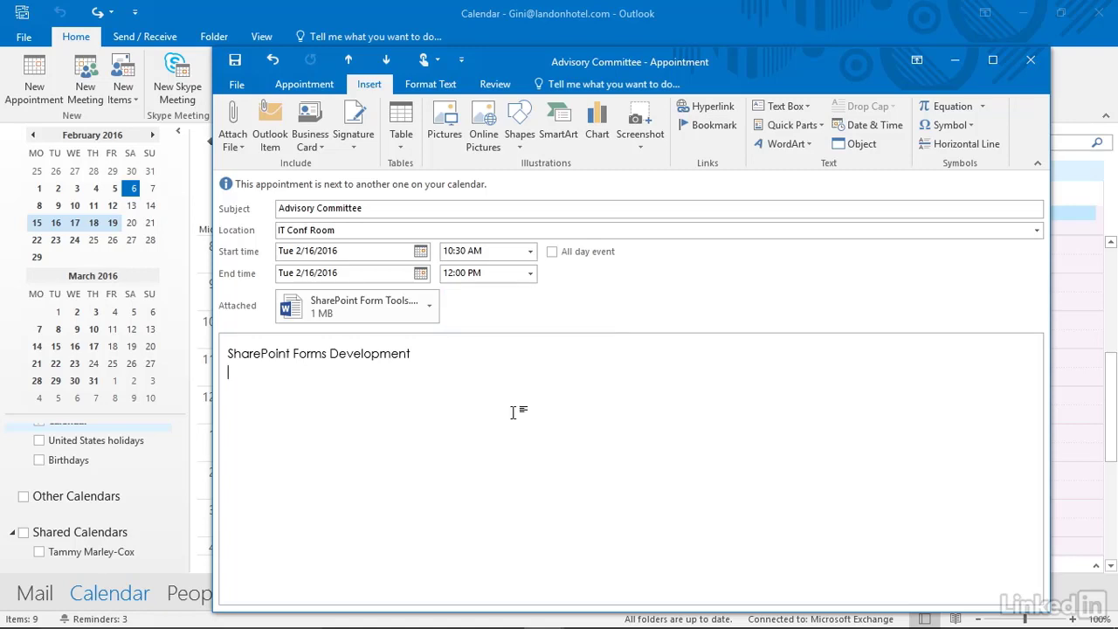
- Insert the business card of the second contact in the Contacts folder into the appointment
left_click(322, 148)
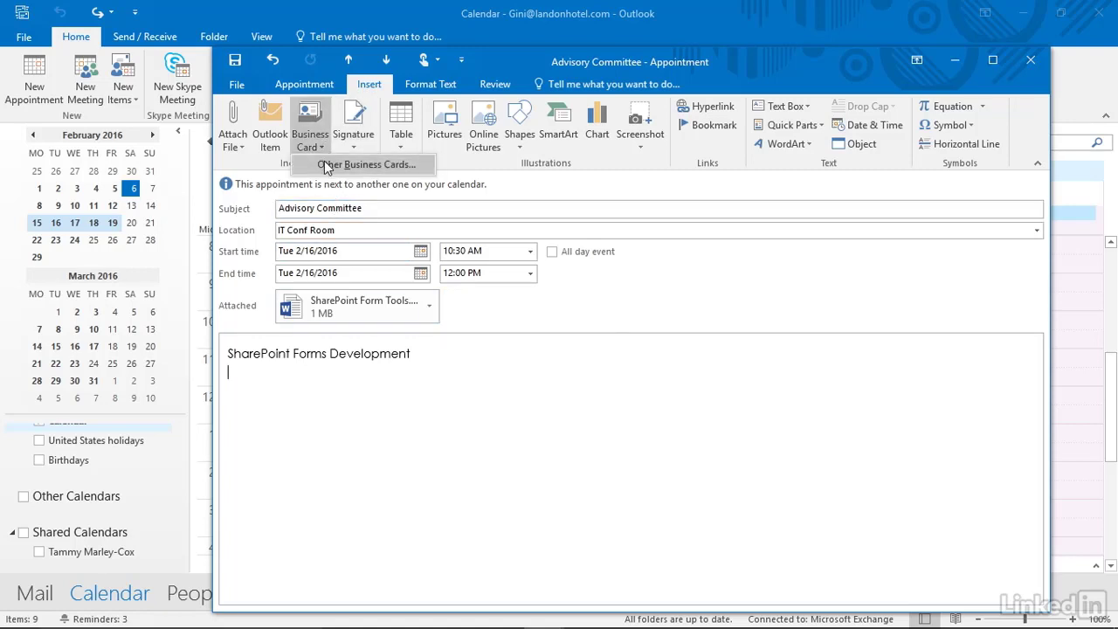
left_click(359, 165)
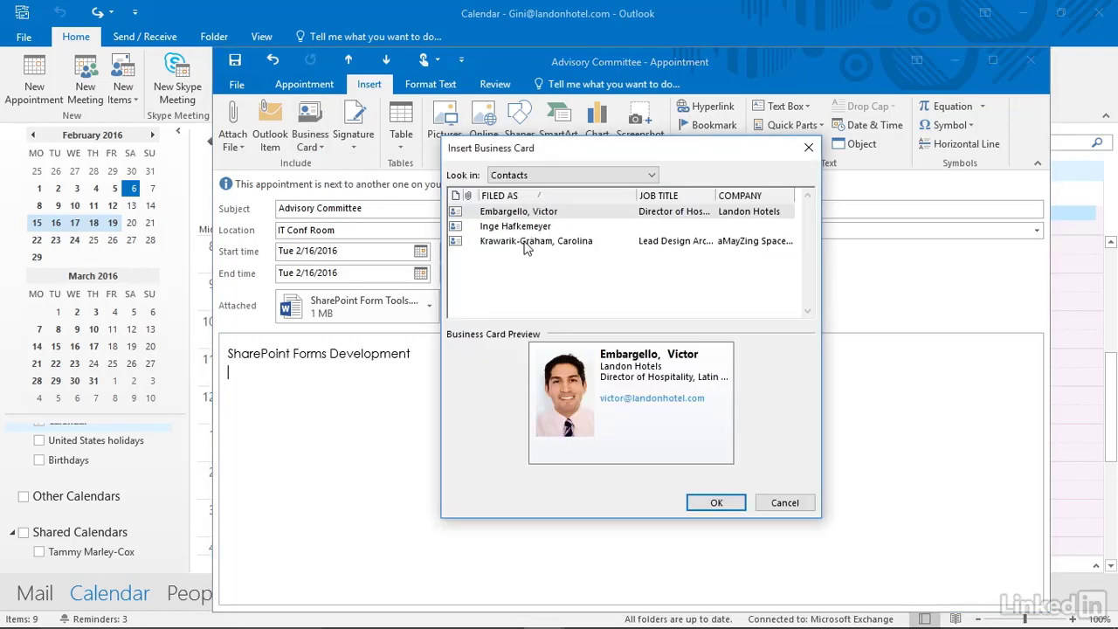
left_click(529, 229)
left_click(713, 504)
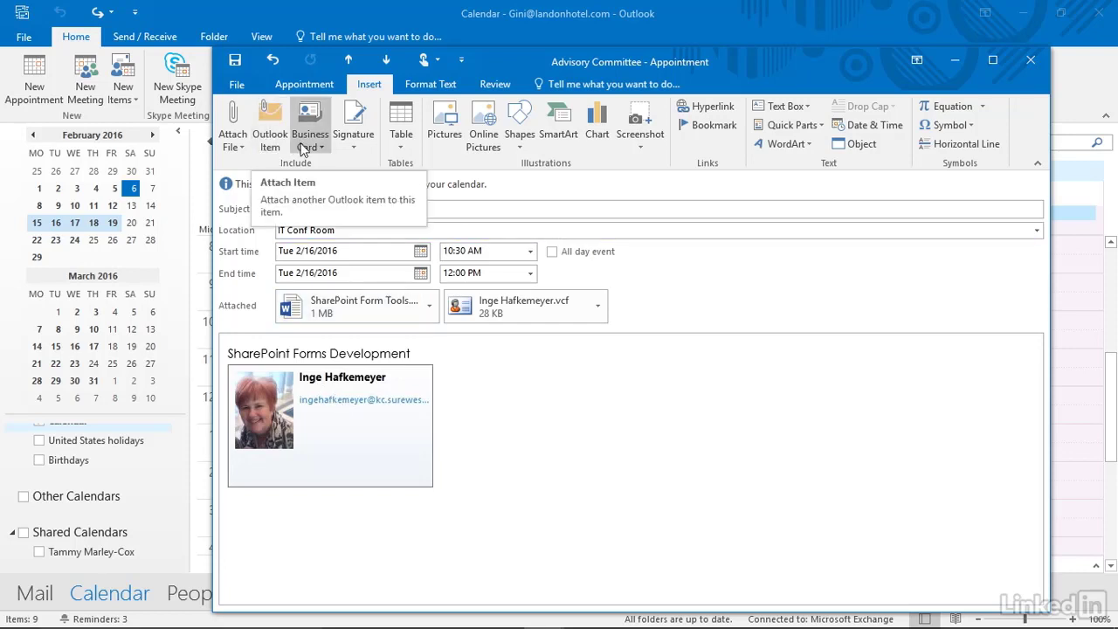
left_click(354, 148)
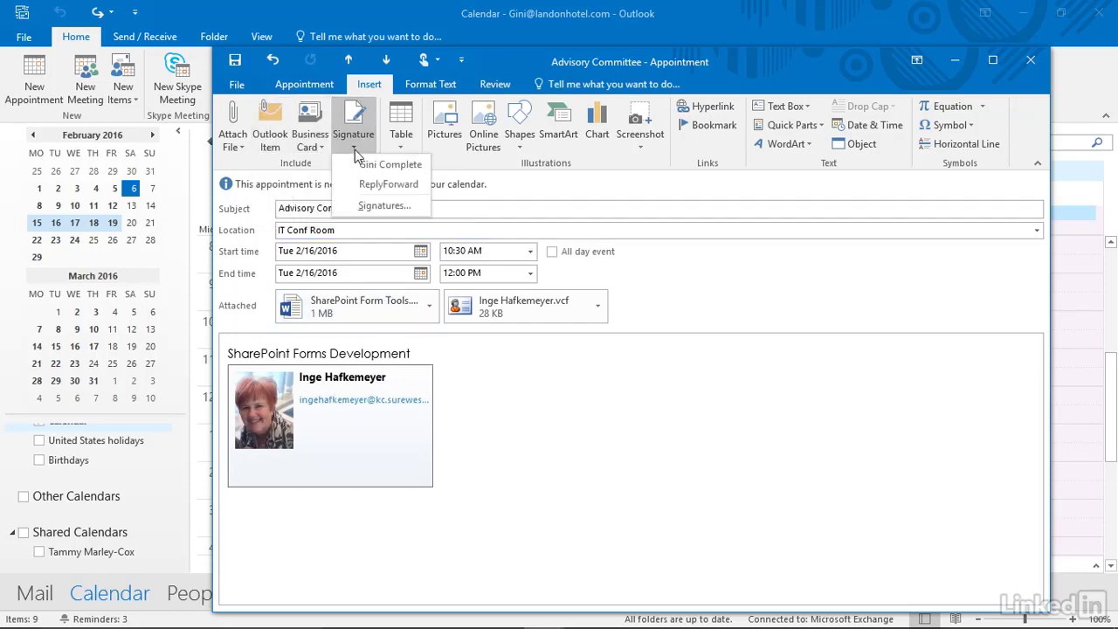
left_click(355, 149)
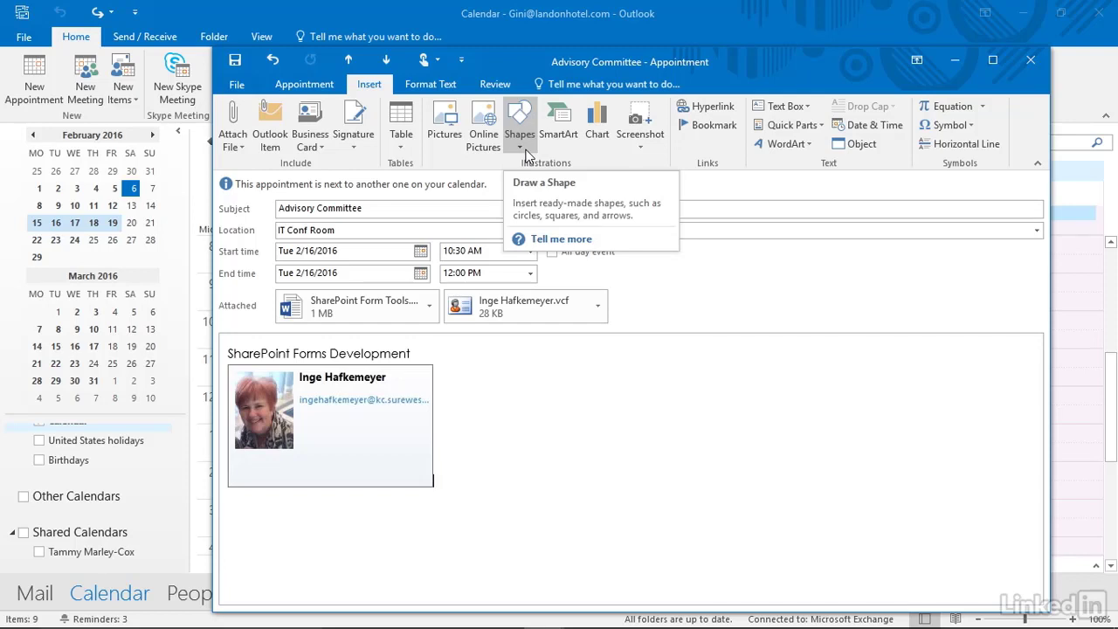
left_click(713, 106)
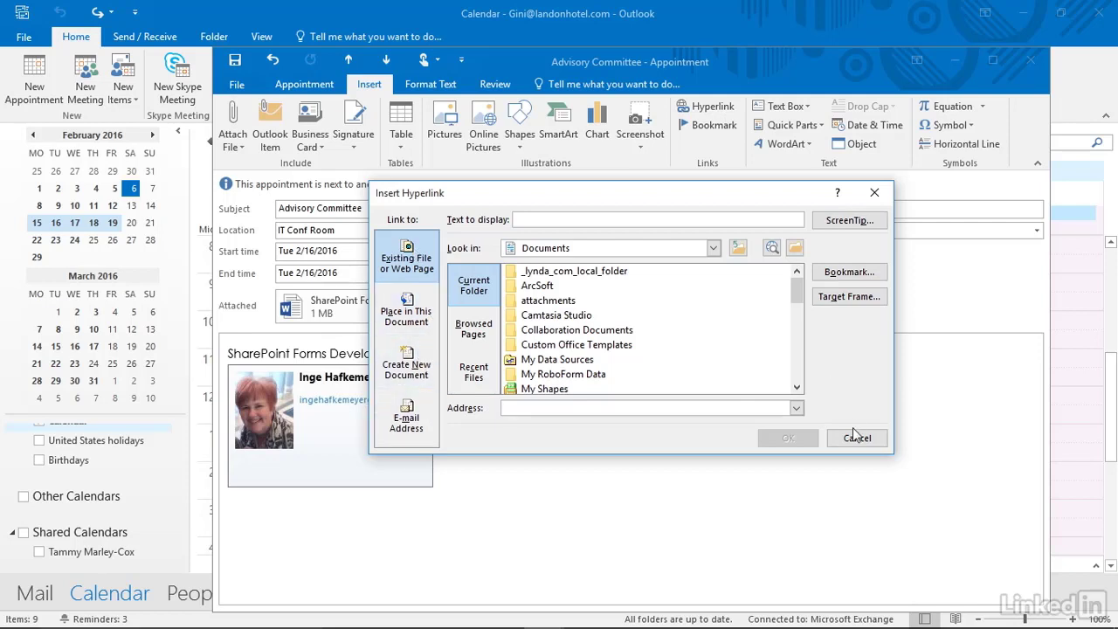
scroll(783, 315, "down", 10)
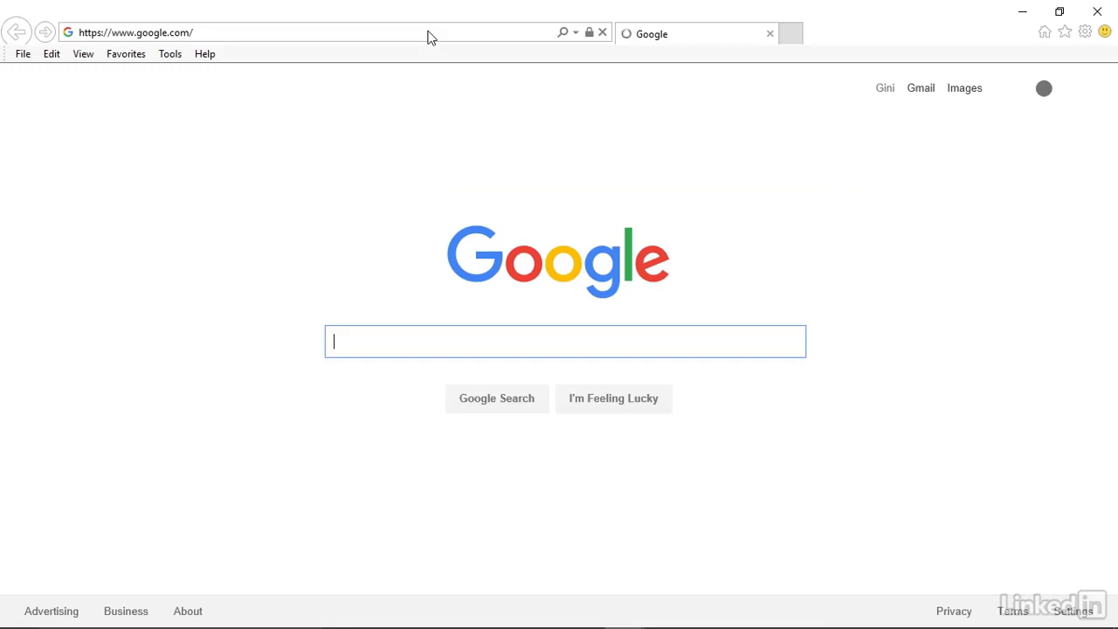
- In the web browser, find SharePoint forms courses on lynda.com and paste the link to "SharePoint 2013: Customizing List Forms" into the Outlook appointment's notes
left_click(428, 37)
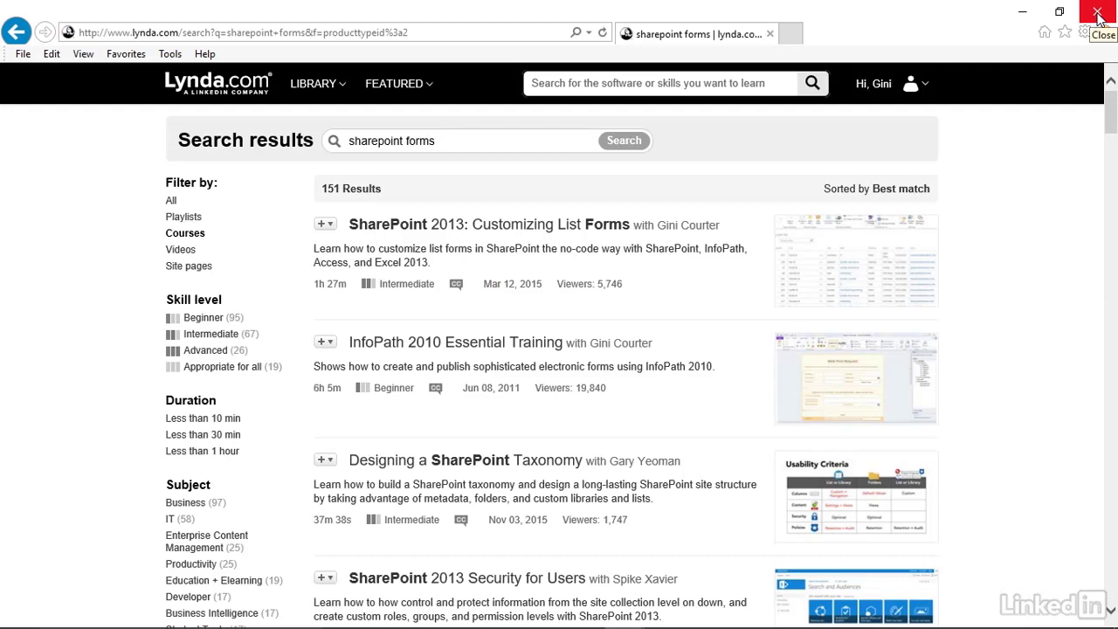
right_click(461, 228)
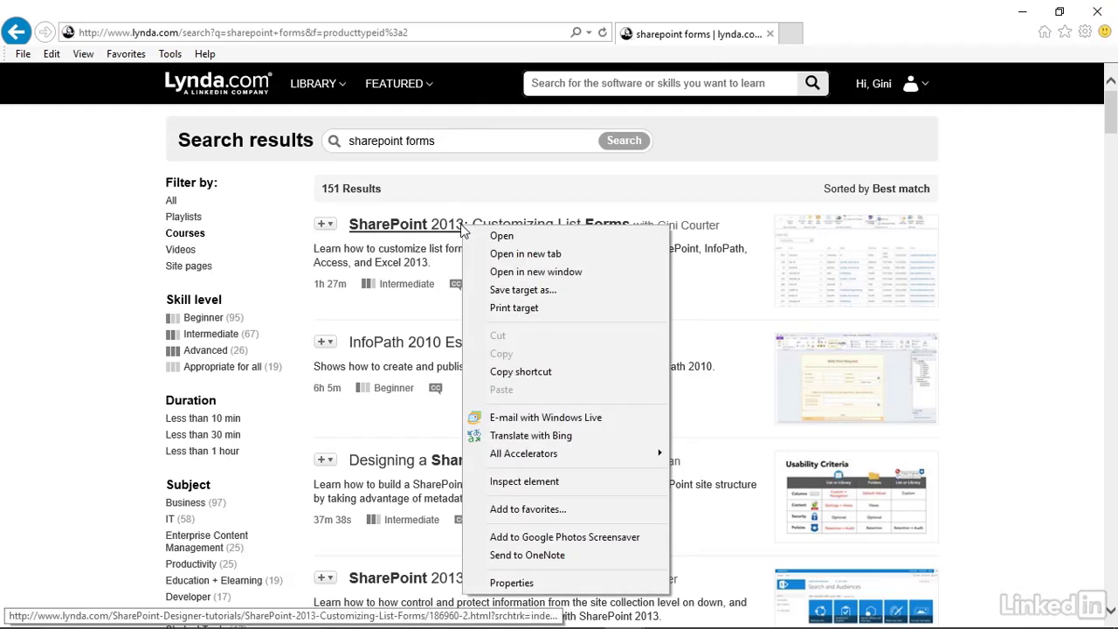
left_click(507, 374)
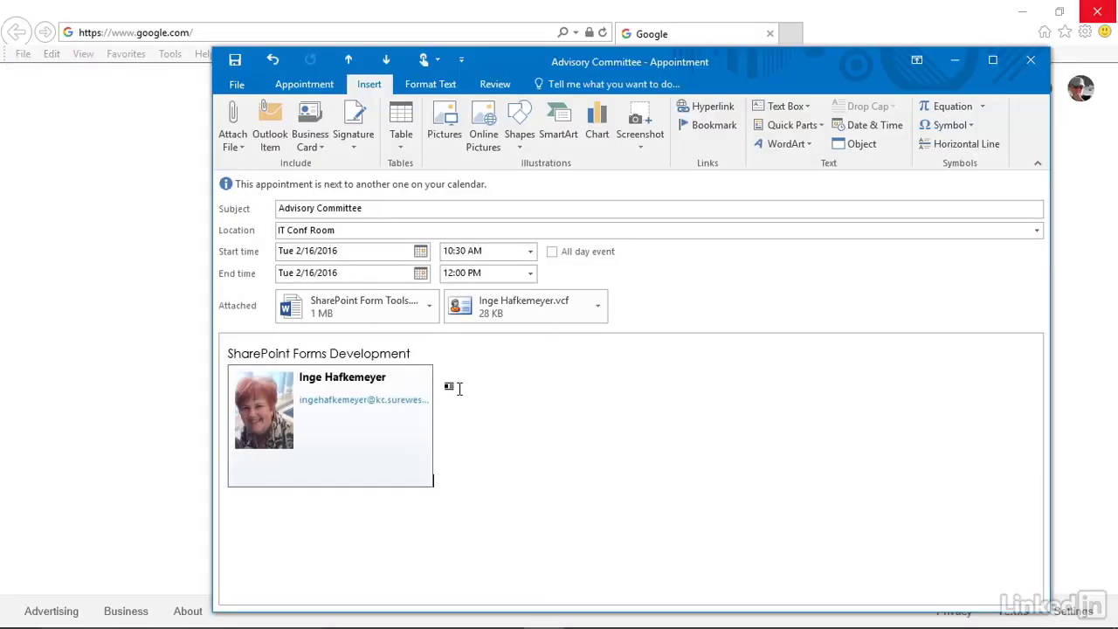
key("Return")
key("ctrl+v")
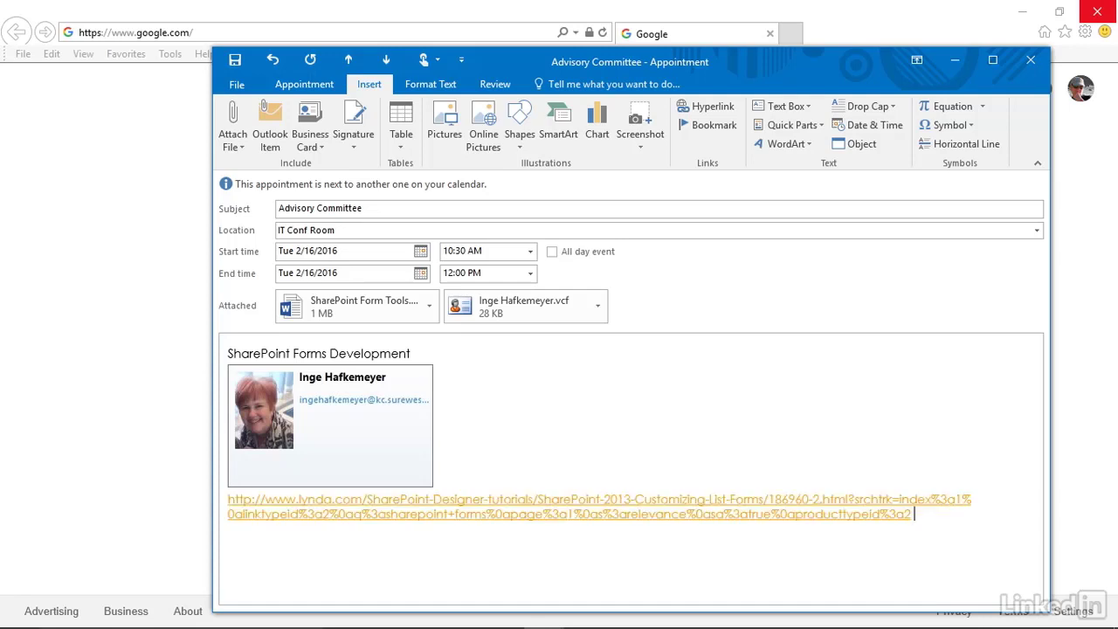
- Examine the browsed pages and recent files available as hyperlink targets, and leave without inserting a link
left_click(713, 106)
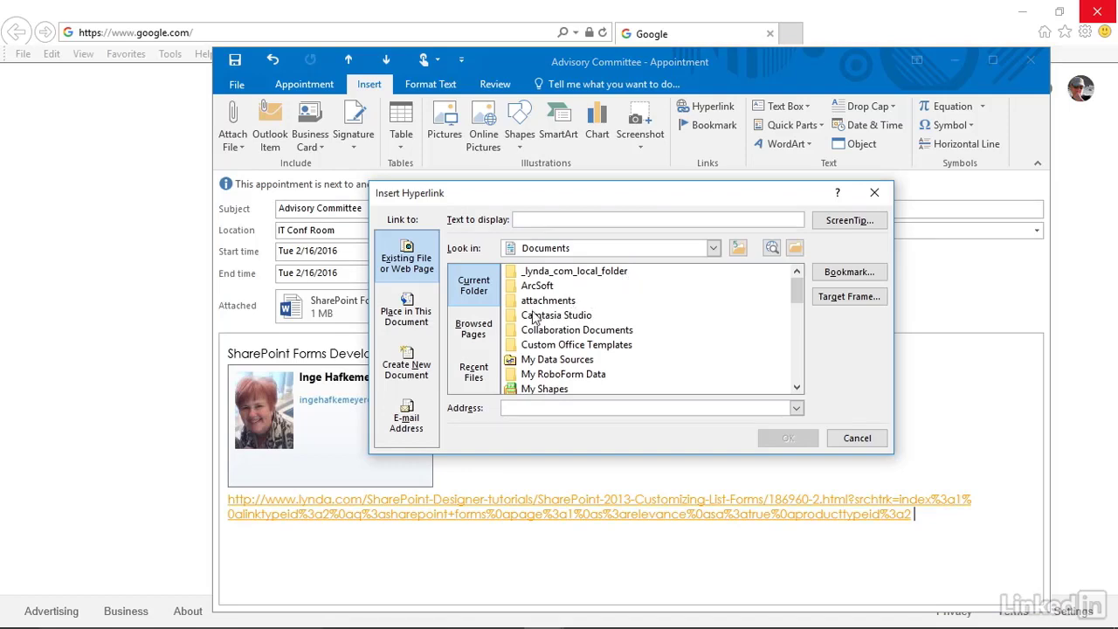
left_click(485, 336)
mouse_move(795, 290)
left_mouse_down()
mouse_move(795, 389)
mouse_move(794, 284)
left_mouse_up()
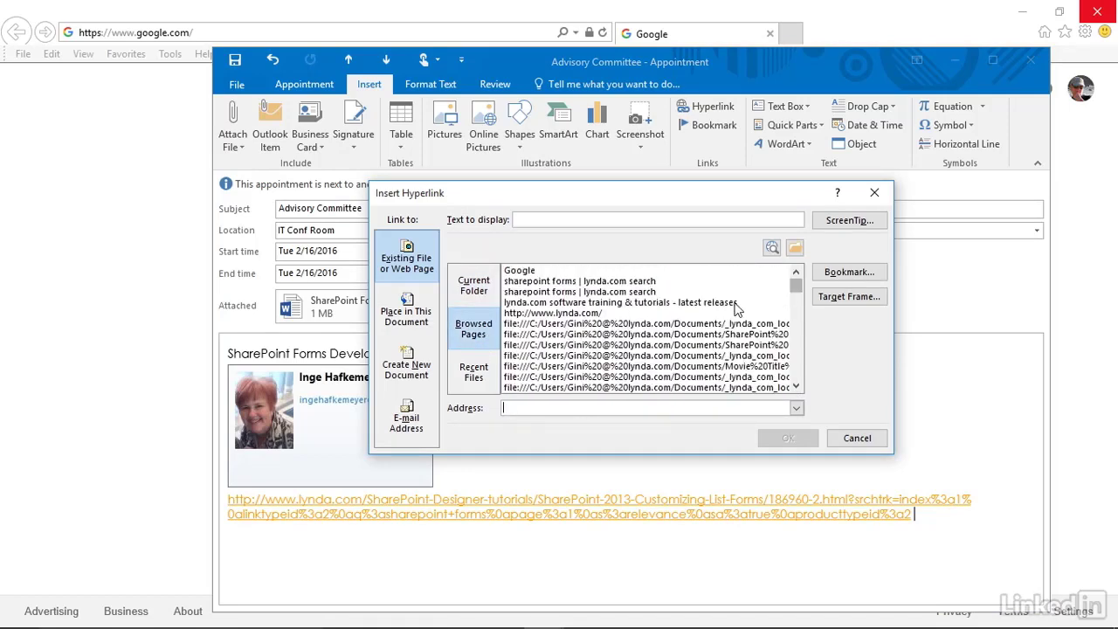
left_click(493, 384)
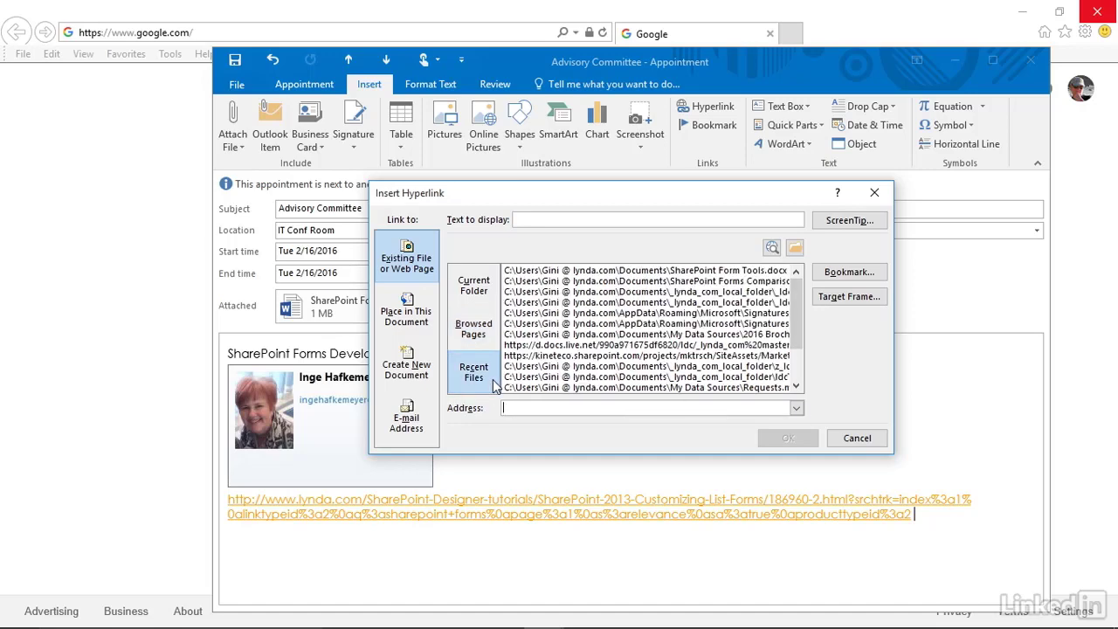
left_click(846, 437)
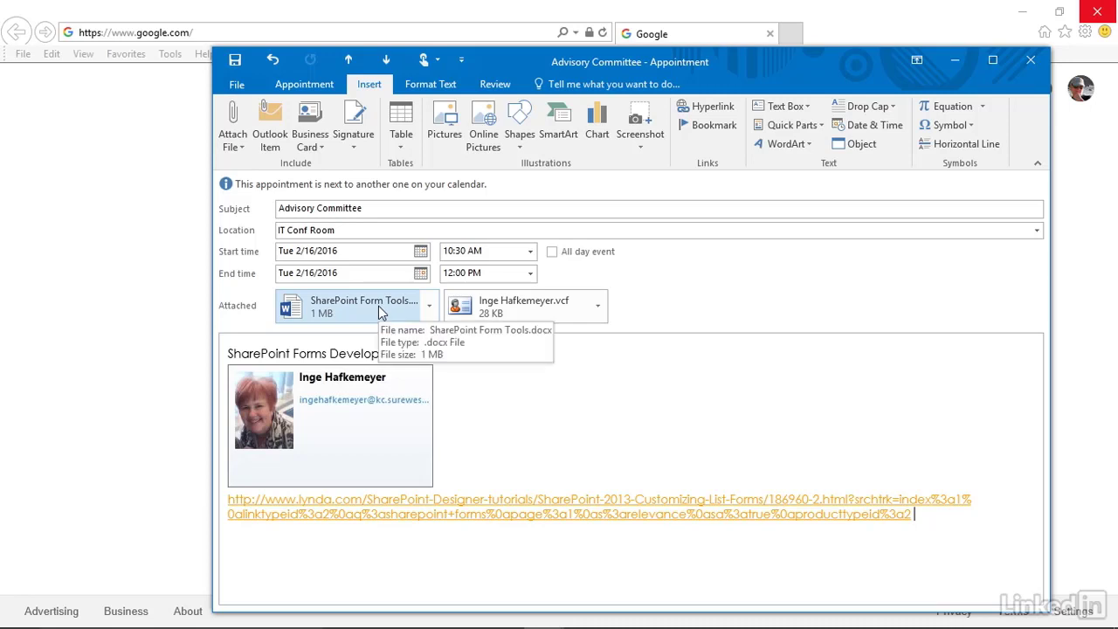
- Remove the contact's .vcf attachment and delete the business card from the appointment's notes
left_click(598, 306)
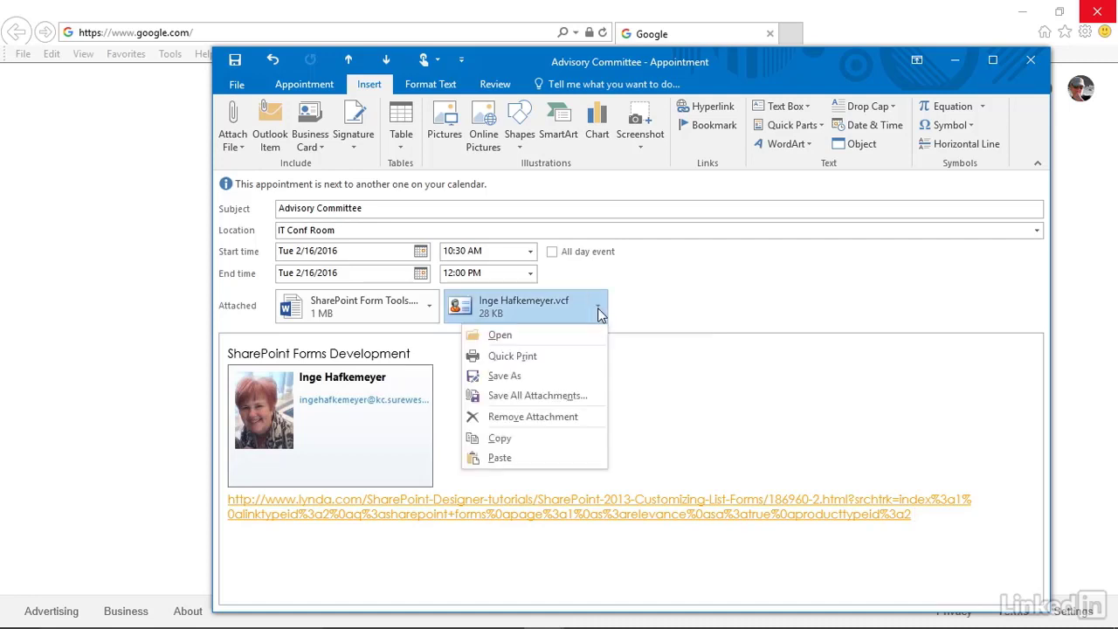
left_click(544, 417)
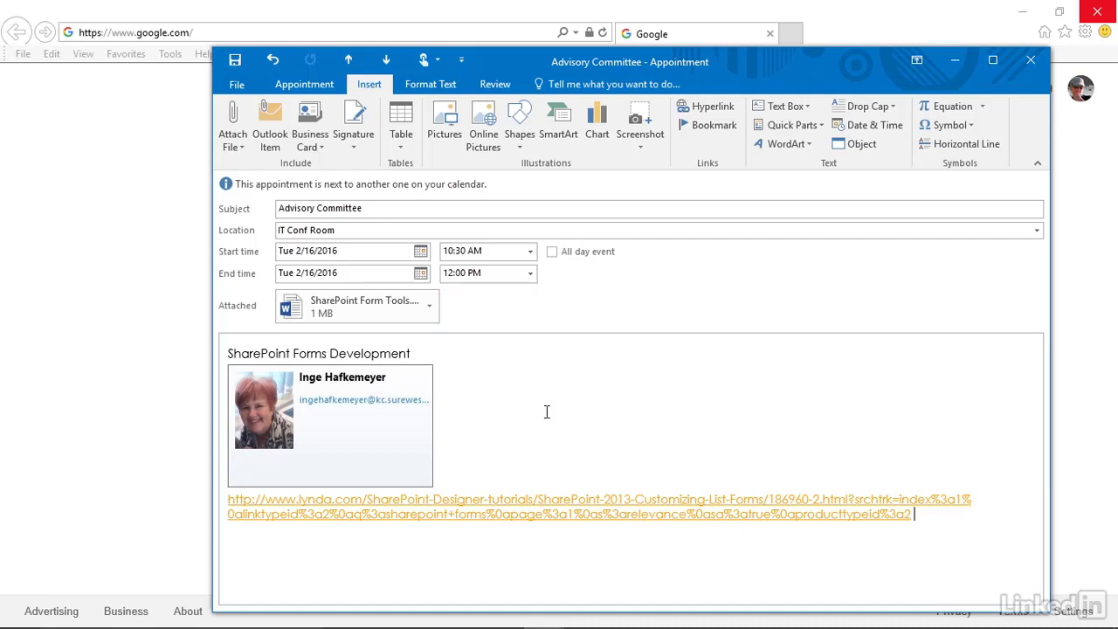
left_click(349, 395)
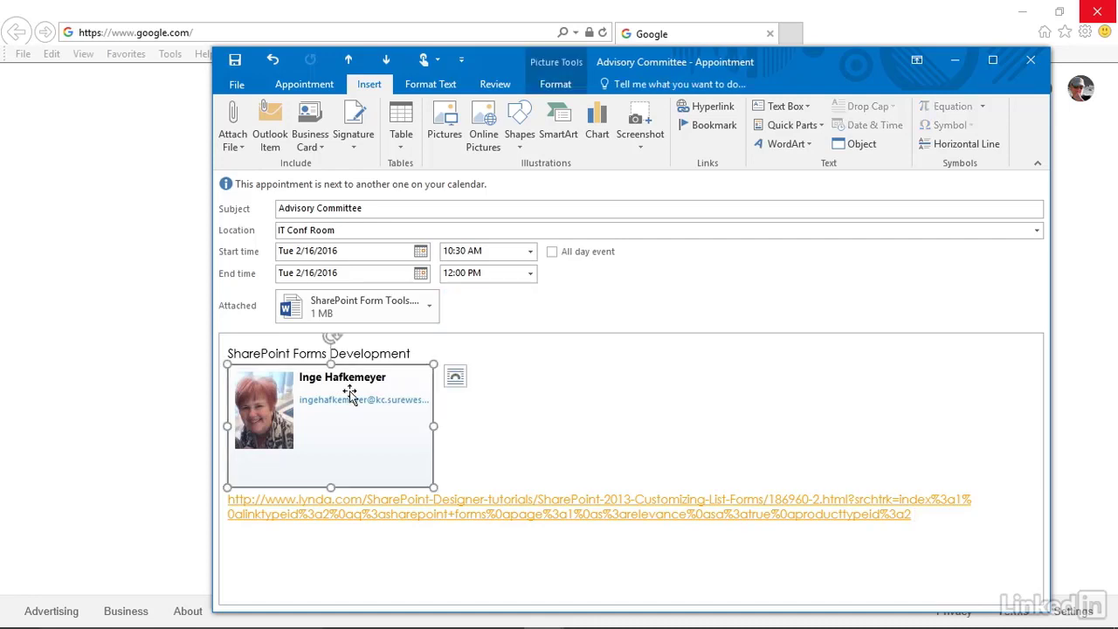
key("Delete")
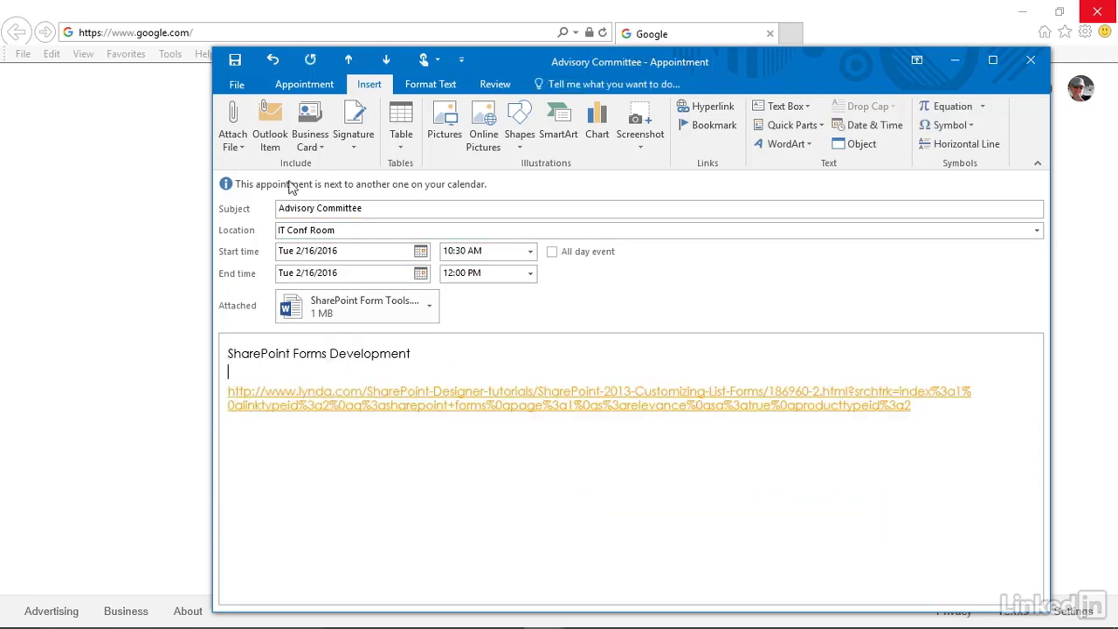
- Attach the second contact in the Contacts folder to the appointment as an Outlook item
left_click(275, 143)
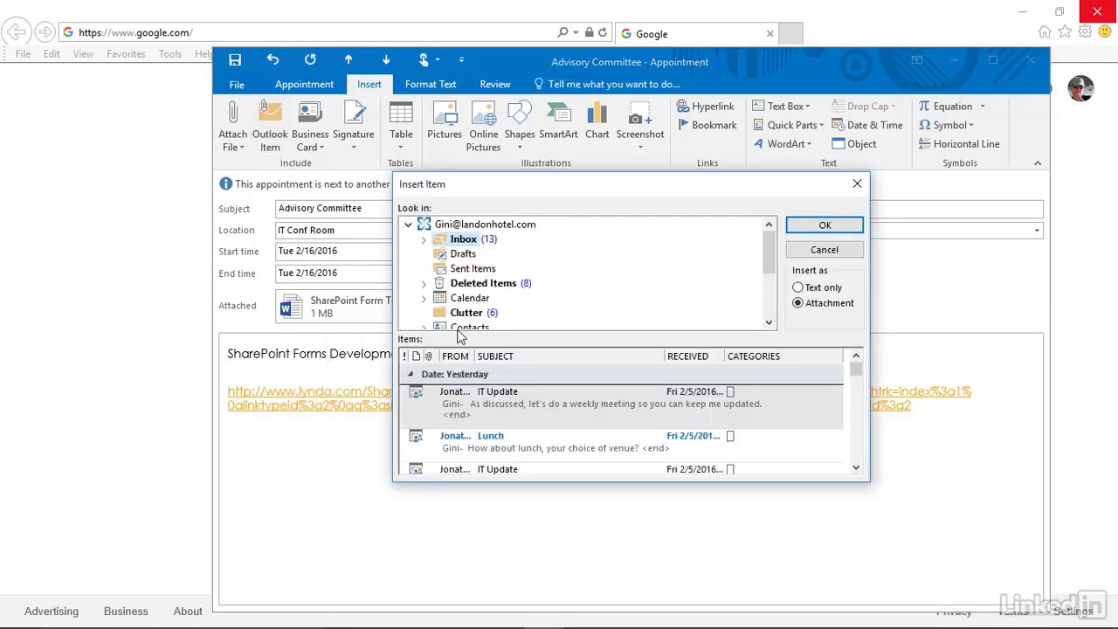
left_click(436, 328)
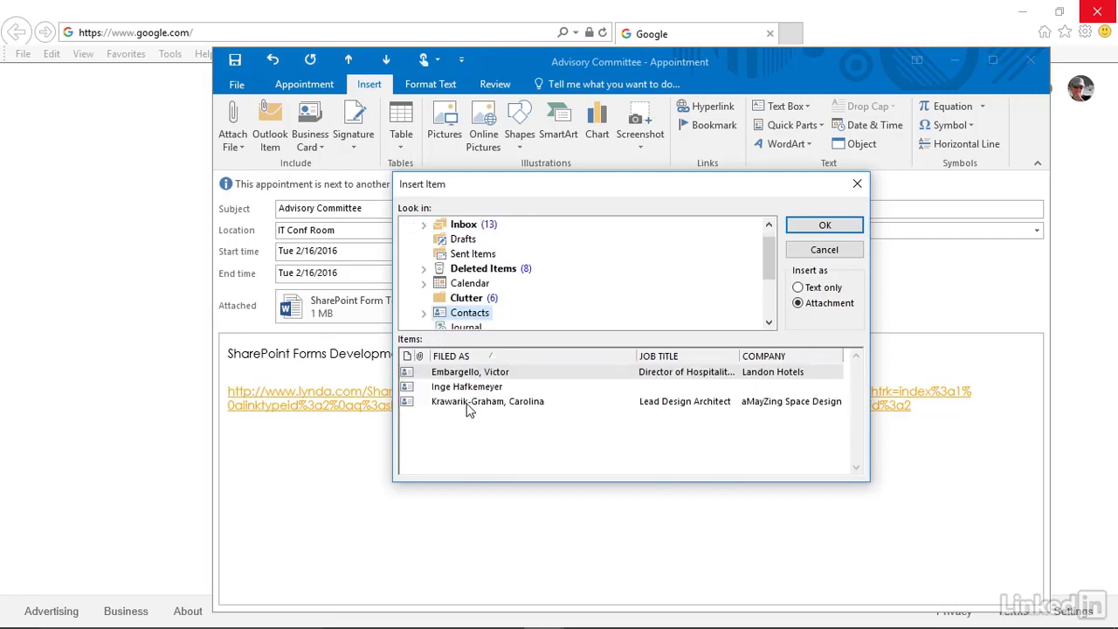
double_click(472, 388)
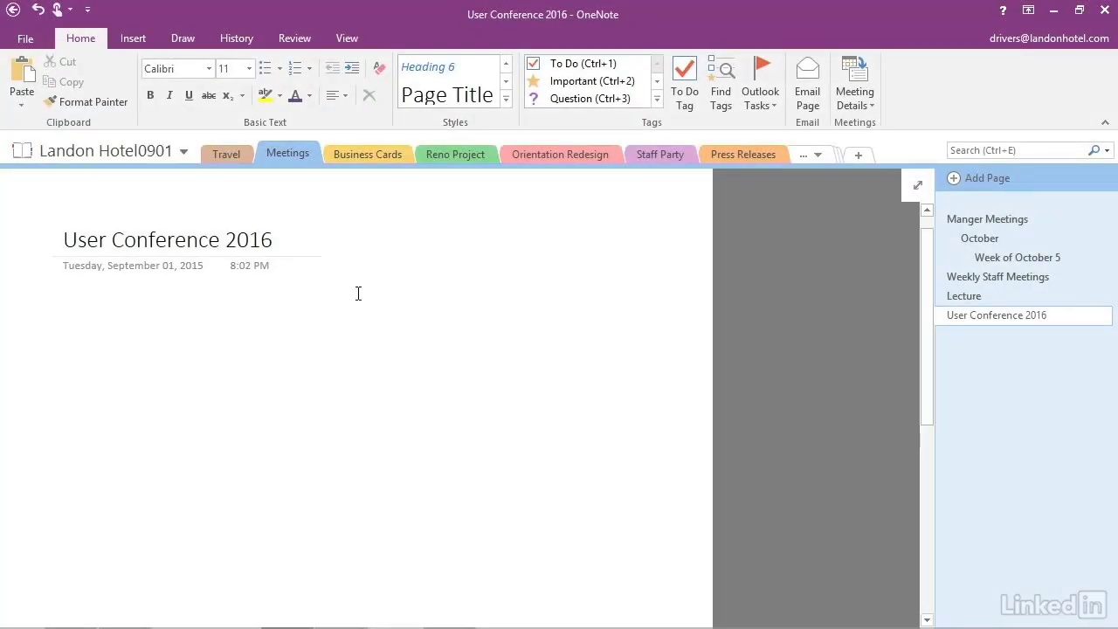
- In OneNote, insert the details of today's "Launch Meeting - User Conference 2016" on the User Conference 2016 page and expand the invitation message
left_click(854, 106)
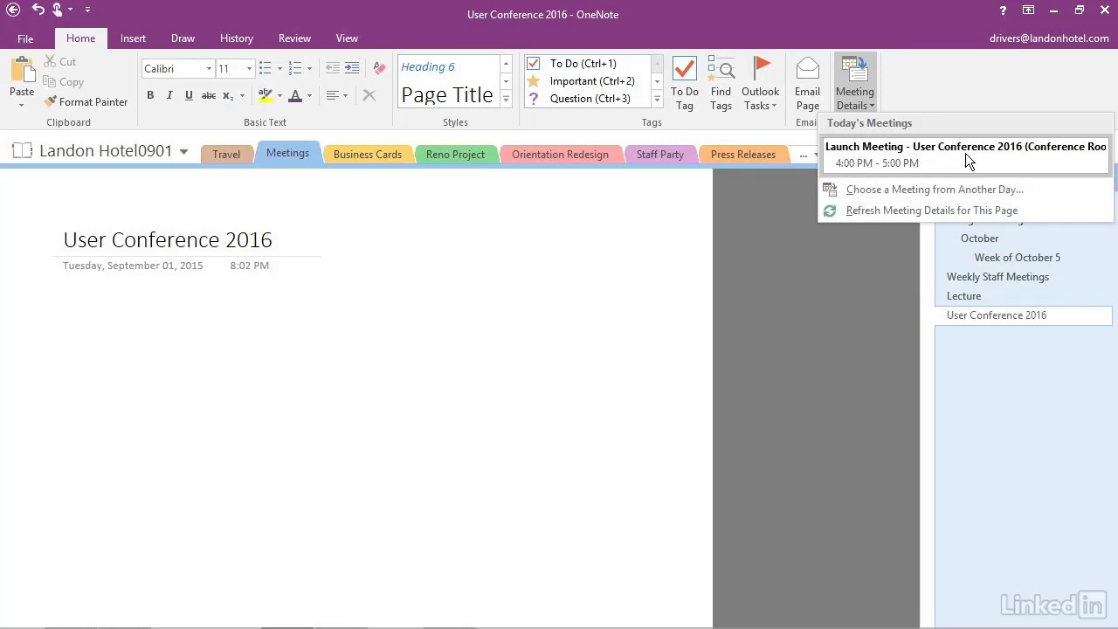
left_click(876, 162)
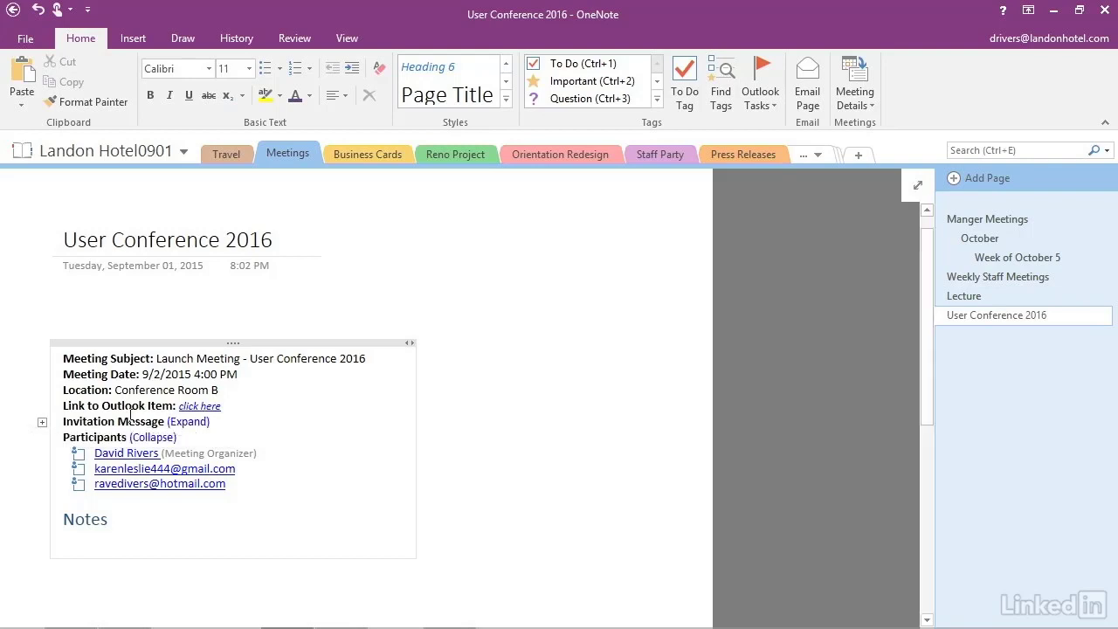
left_click(197, 423)
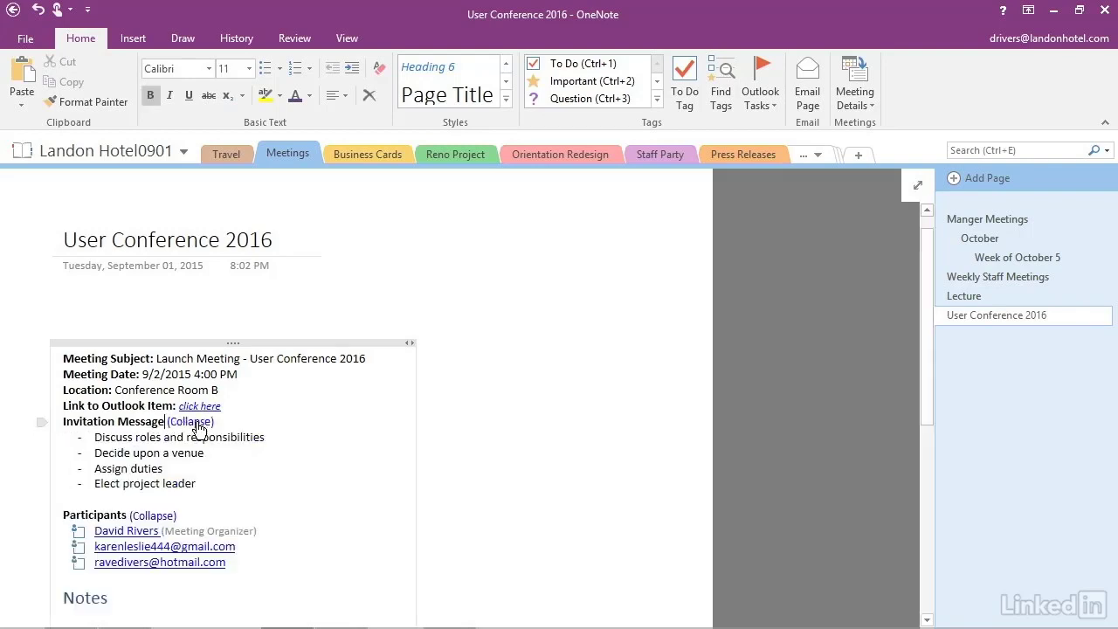
- Collapse and re-expand the invitation message and the participants list, and place the cursor under the Notes heading
left_click(197, 422)
left_click(194, 422)
left_click(156, 516)
left_click(151, 516)
scroll(292, 516, "down", 2)
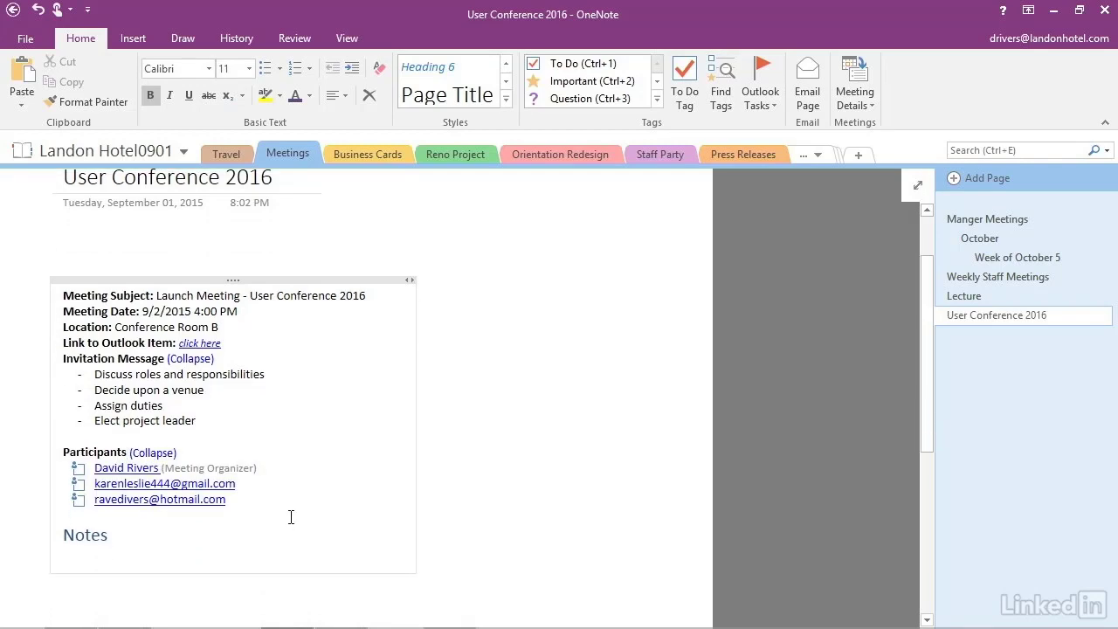
left_click(79, 554)
- Add a subpage directly below the Week of October 5 page and title it "Meeting Details"
left_click(1011, 257)
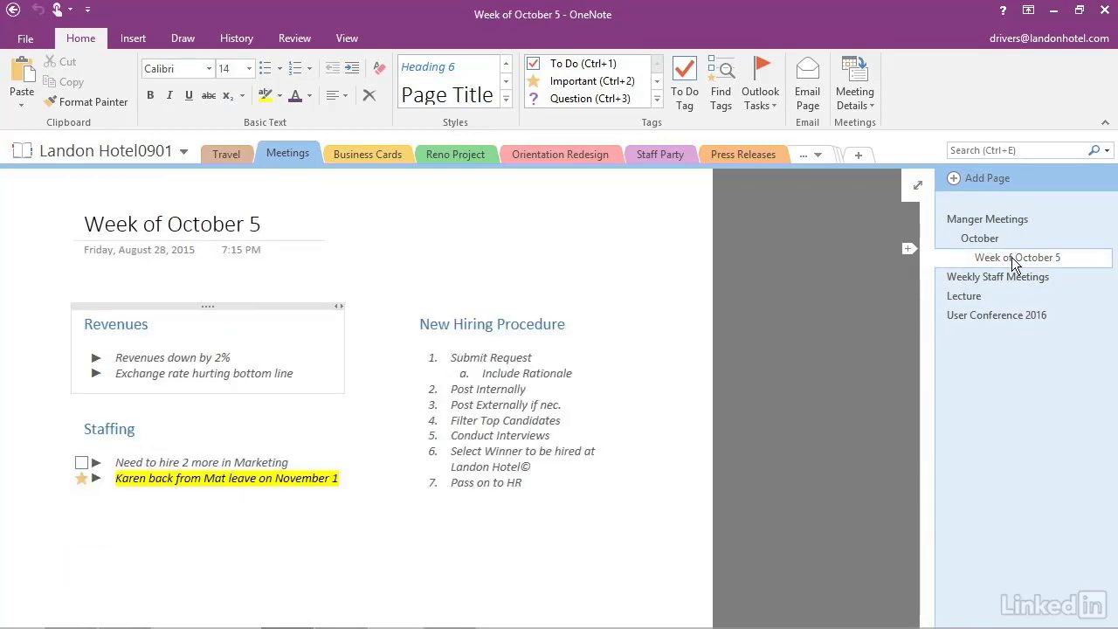
left_click_drag(1013, 262, 912, 262)
left_click(908, 268)
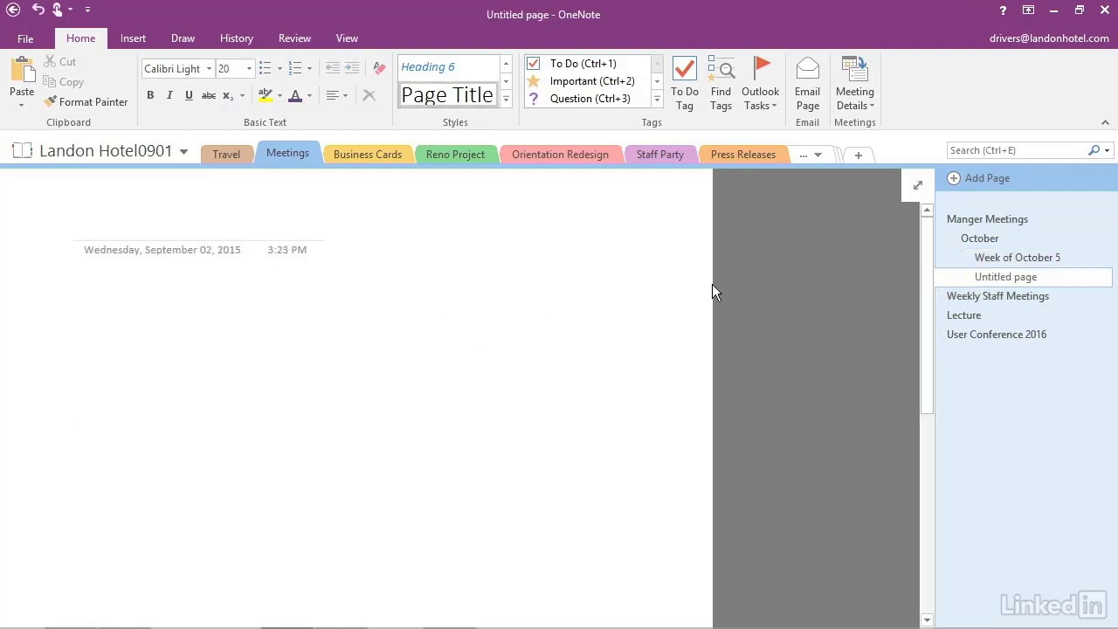
type("Meetin")
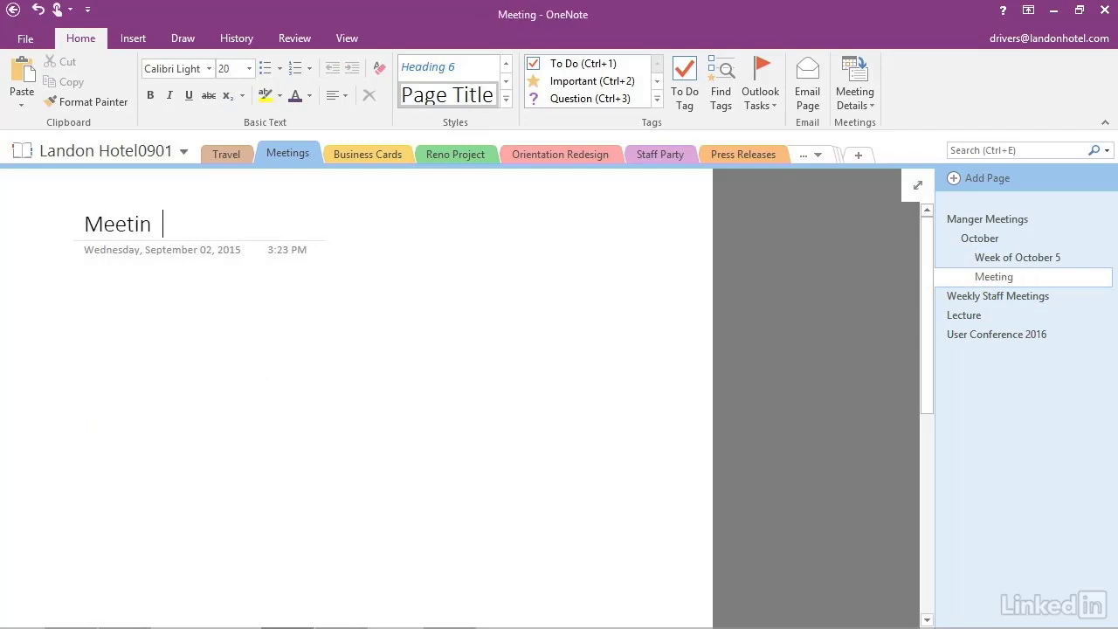
type("g Details")
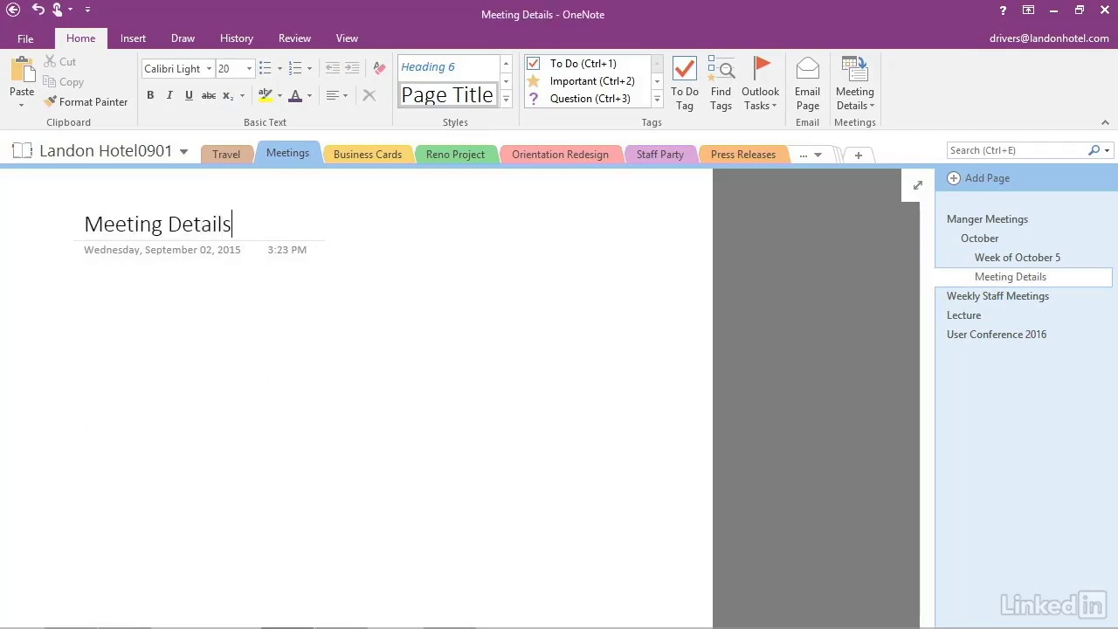
key("Return")
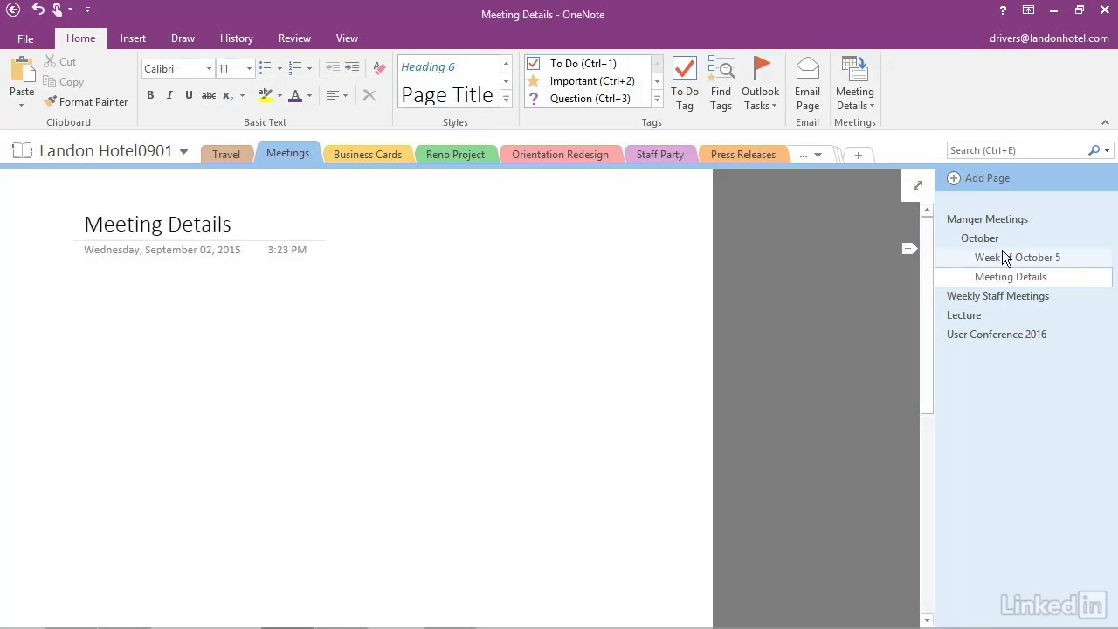
- Open the chooser for inserting details of an Outlook meeting from another day and reposition its dialog over the page
left_click(854, 90)
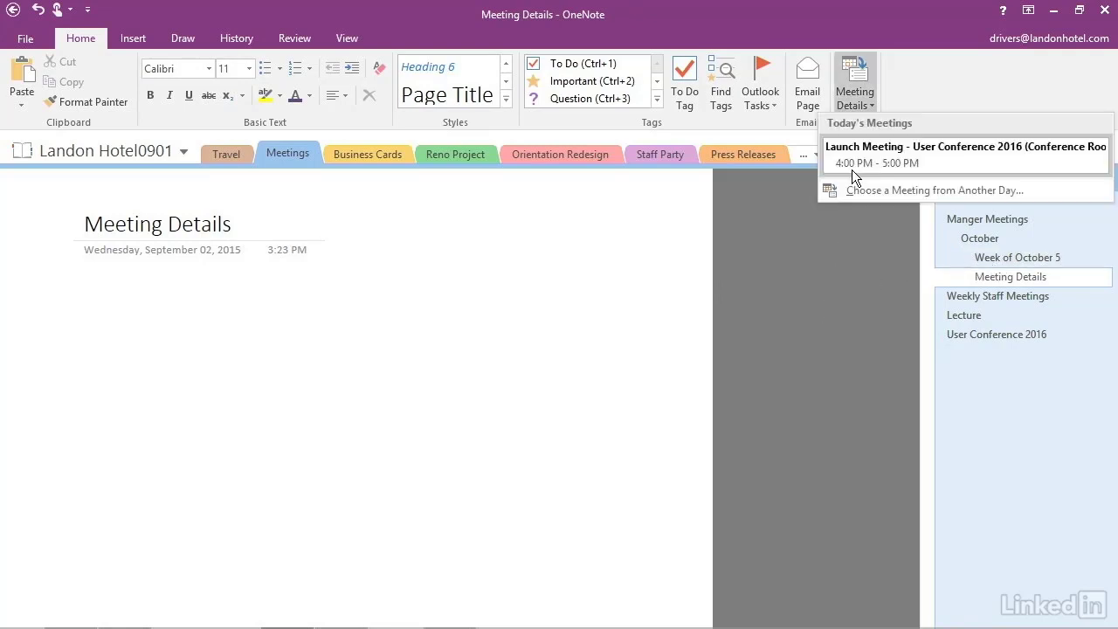
left_click(914, 190)
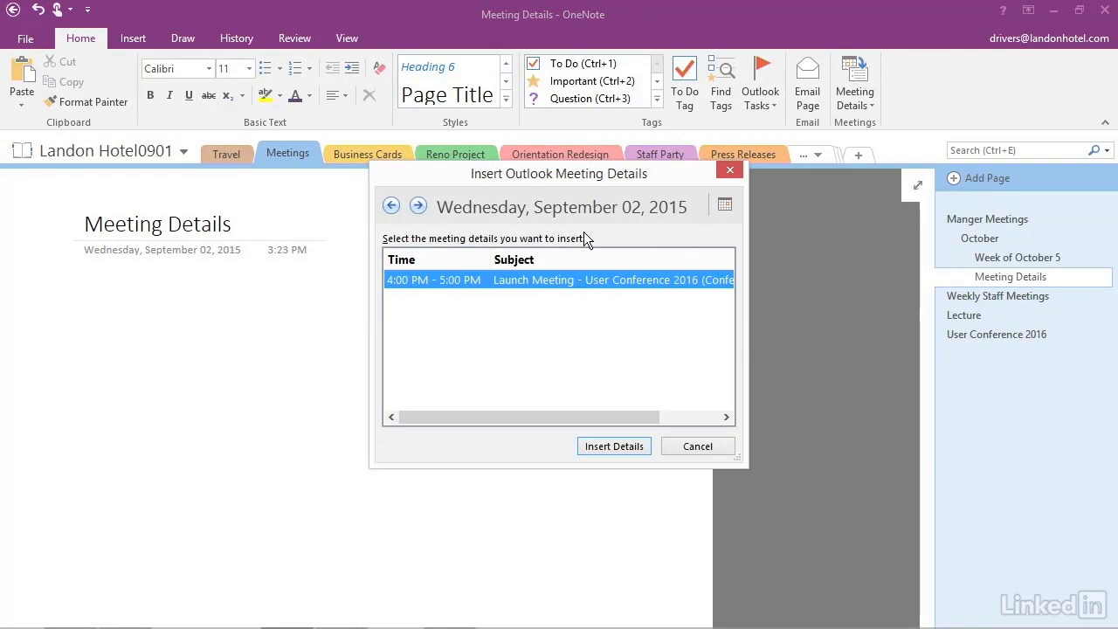
left_click_drag(540, 176, 479, 160)
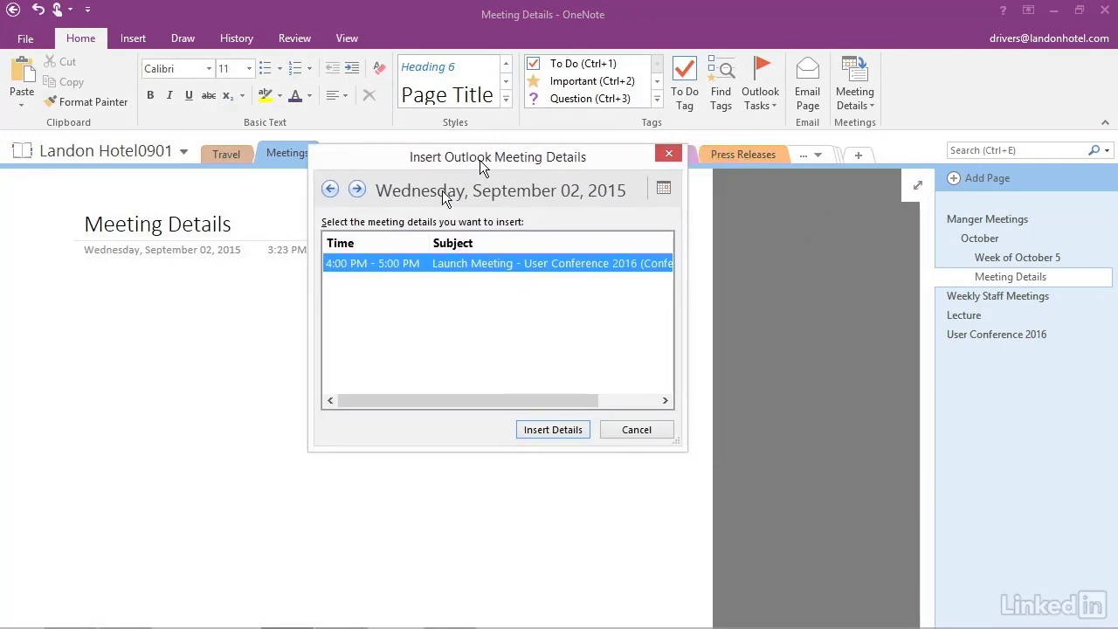
- Browse the meetings on the days before and after September 2, 2015, and return to that date
left_click(356, 190)
left_click(331, 190)
left_click(330, 190)
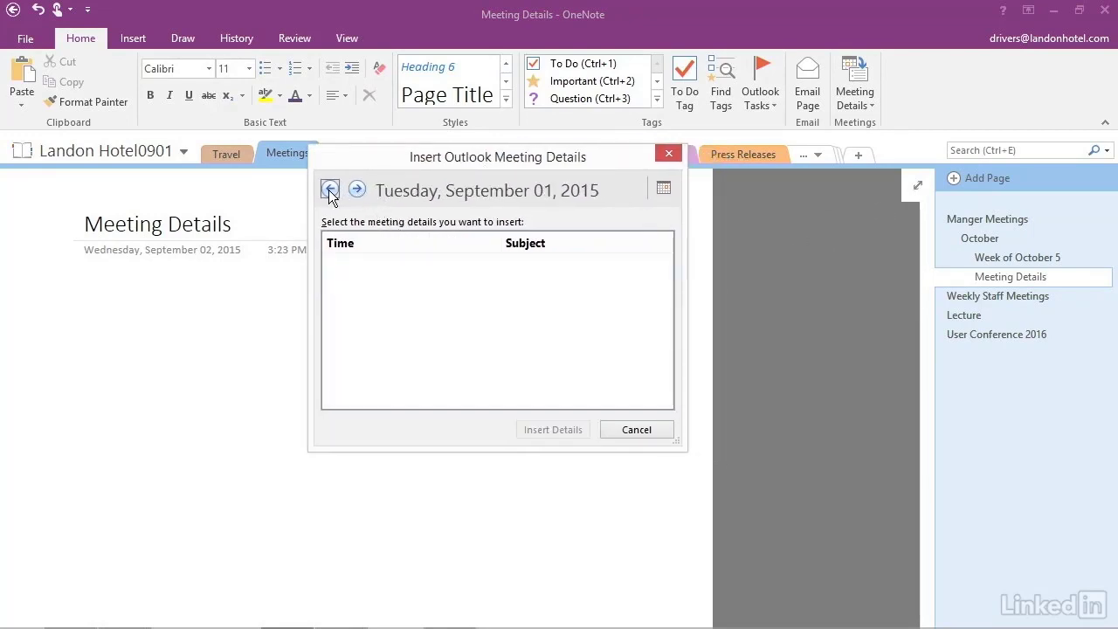
left_click(330, 190)
left_click(358, 190)
left_click(358, 190)
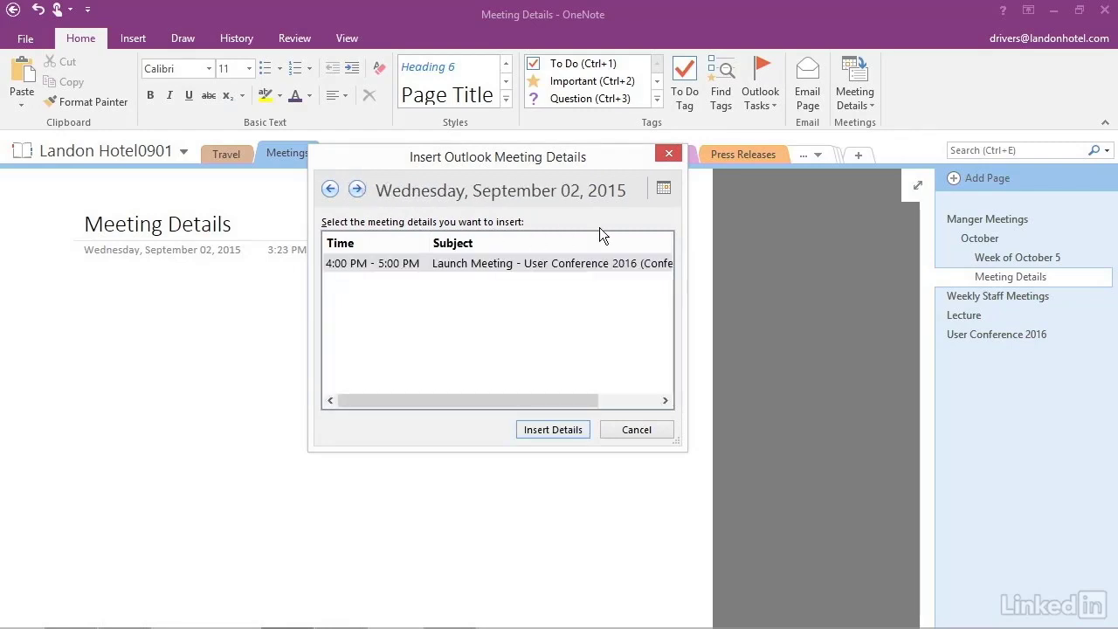
- Pick October 5, 2015 from the date calendar and insert the details of "Manager Meeting - October 5" on the page
left_click(663, 191)
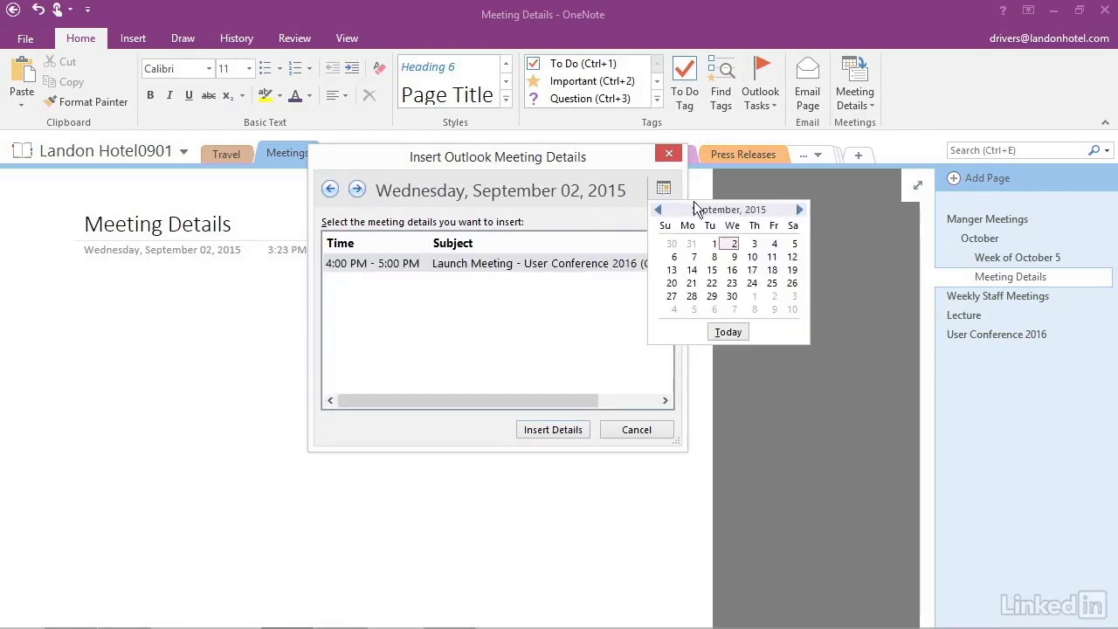
left_click(799, 210)
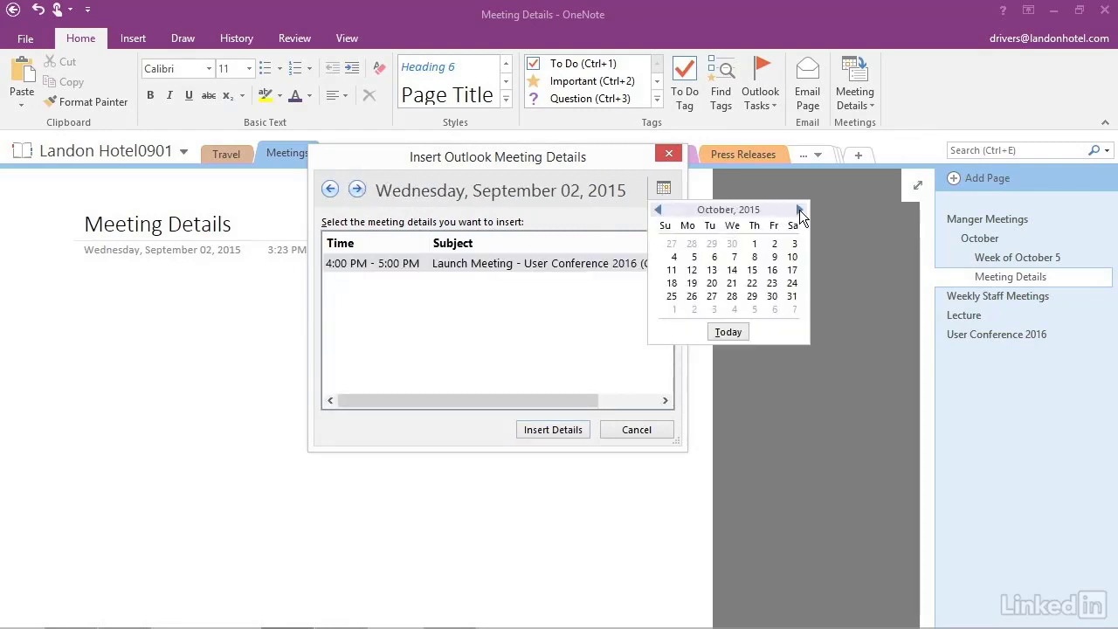
left_click(694, 257)
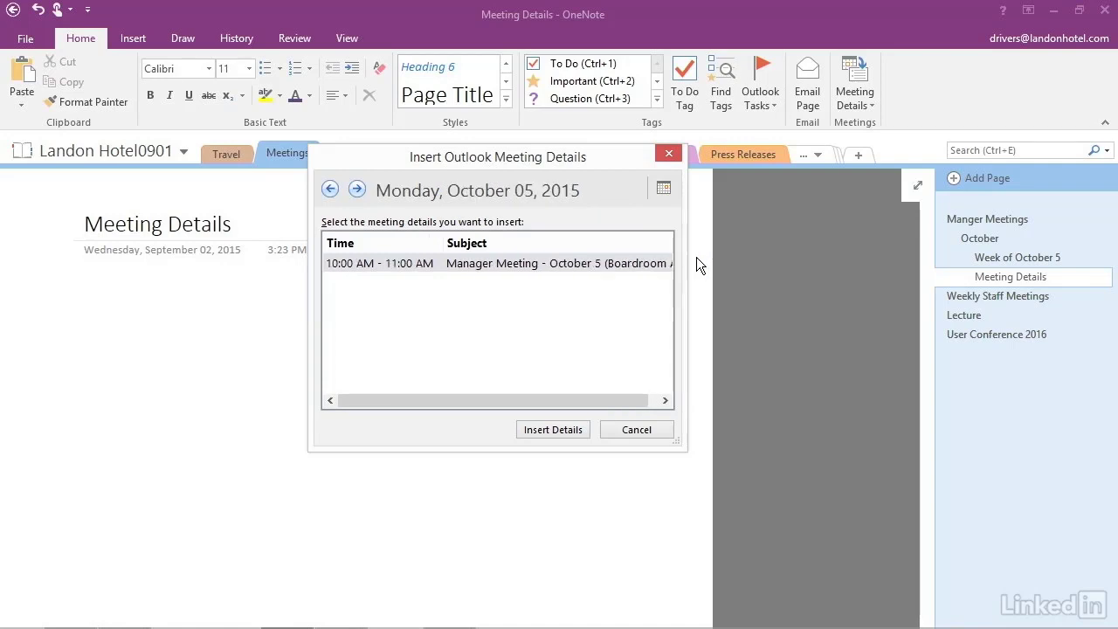
left_click(498, 263)
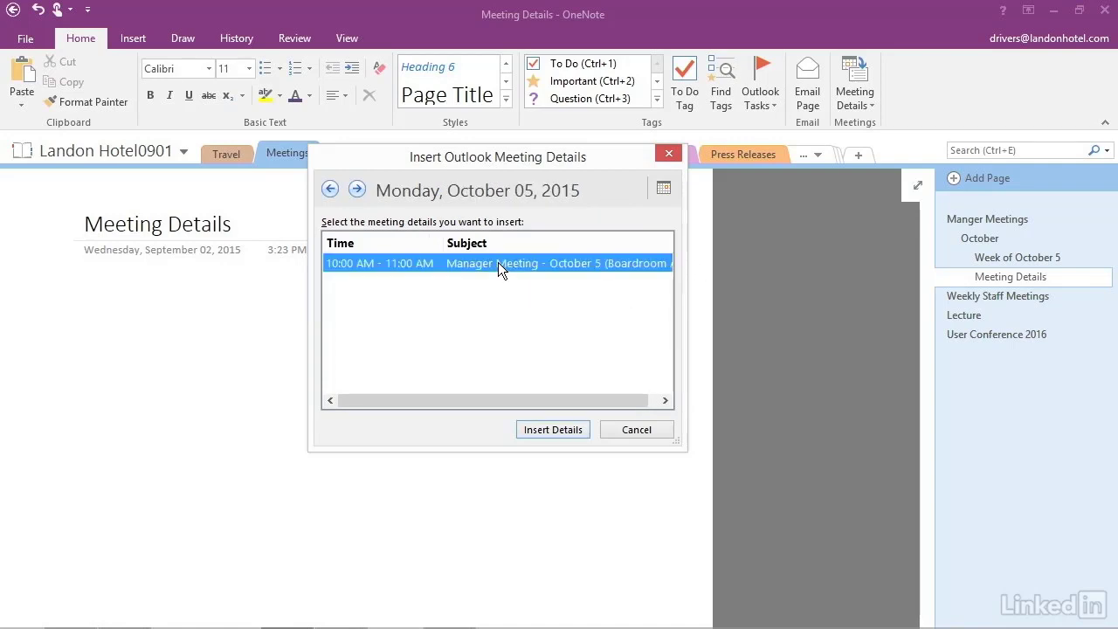
left_click(547, 431)
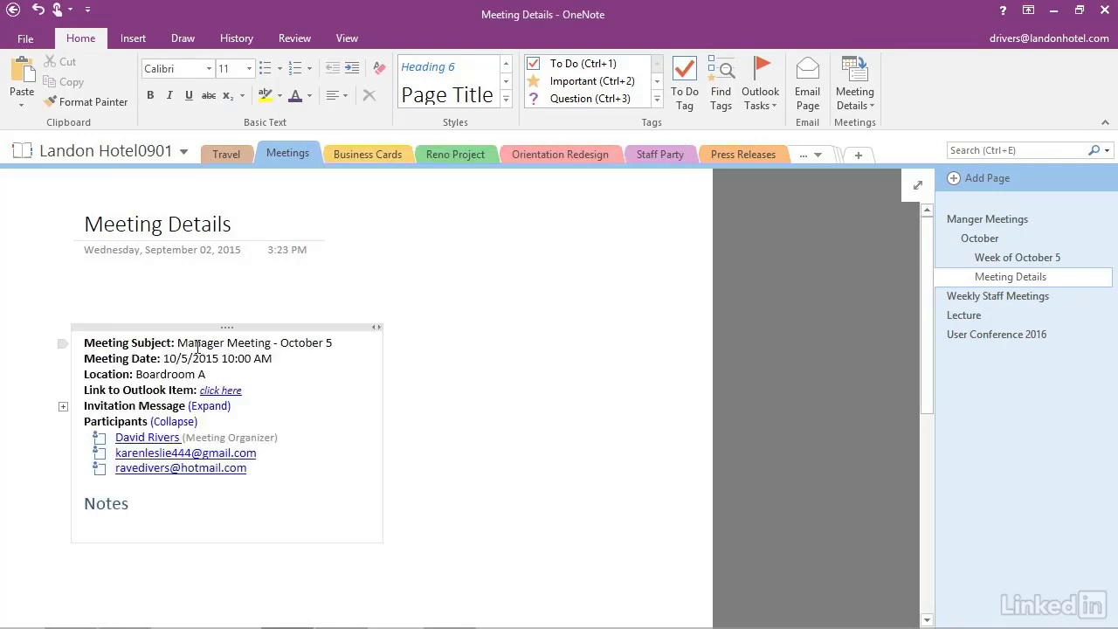
- Expand the invitation message in the inserted meeting details and place the cursor under the Notes heading
left_click(216, 408)
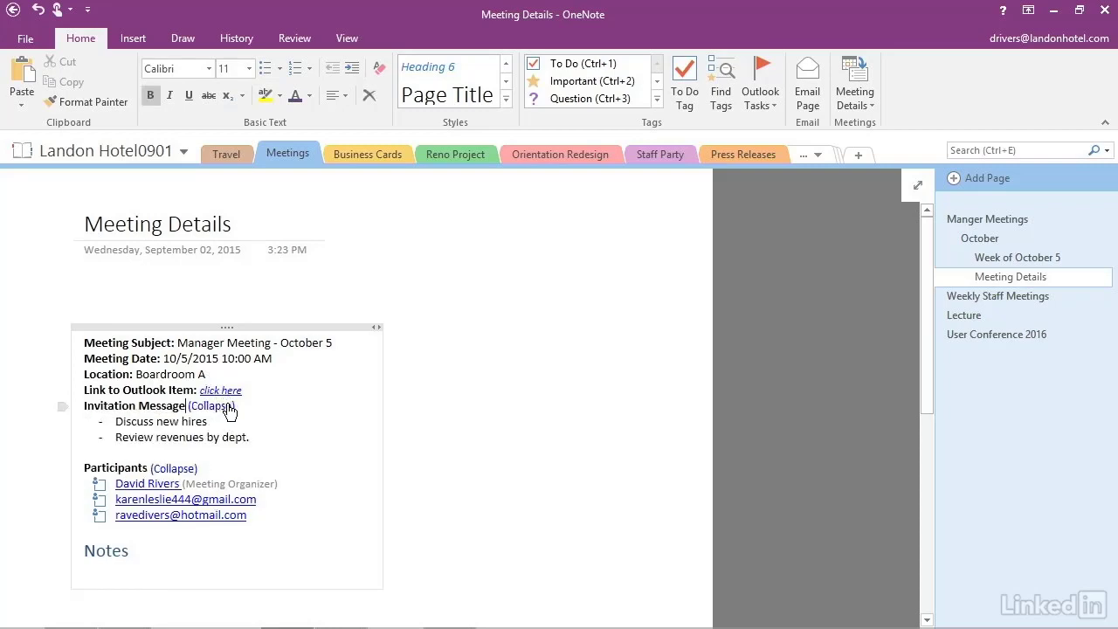
left_click(93, 580)
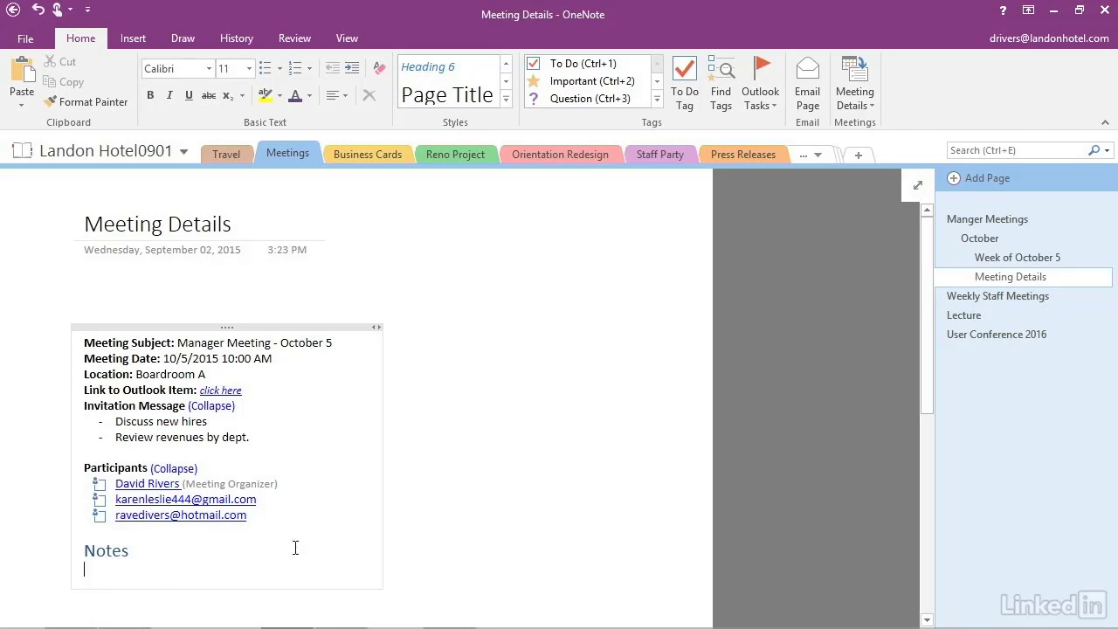
- Switch to Outlook, close the open meeting window, and start meeting notes for the October 5 Manager Meeting in the calendar
key("alt+Tab")
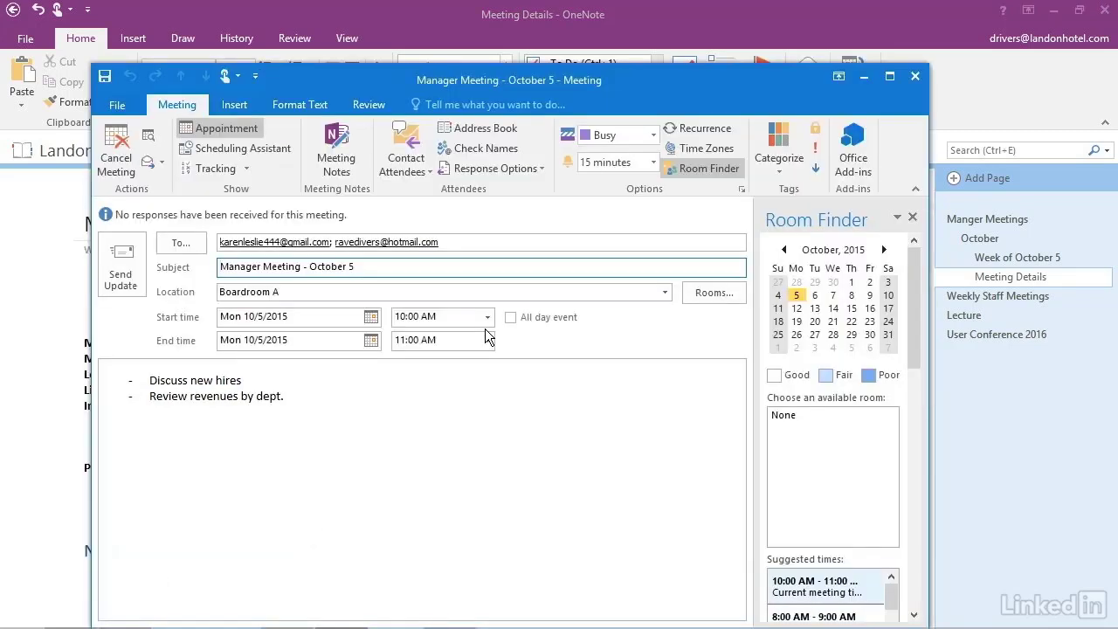
left_click(916, 77)
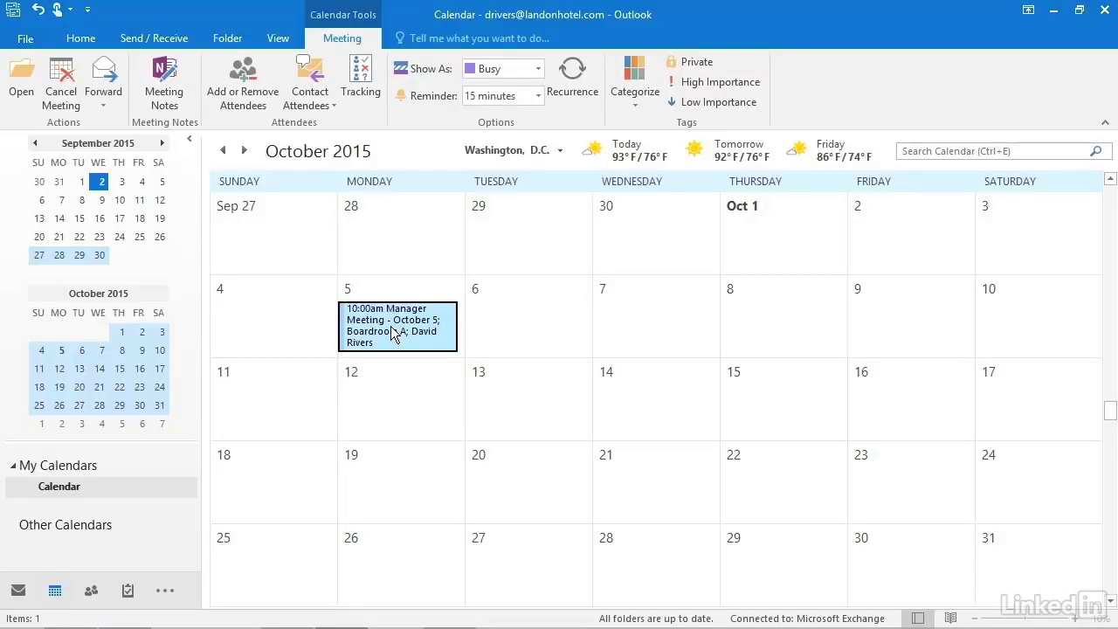
left_click(370, 404)
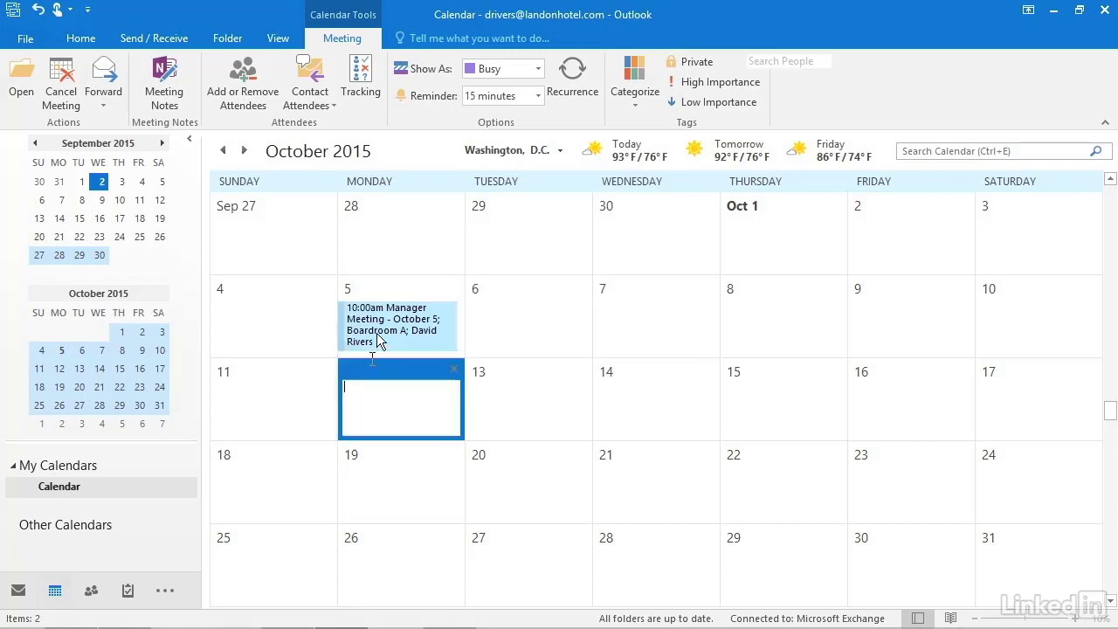
left_click(377, 340)
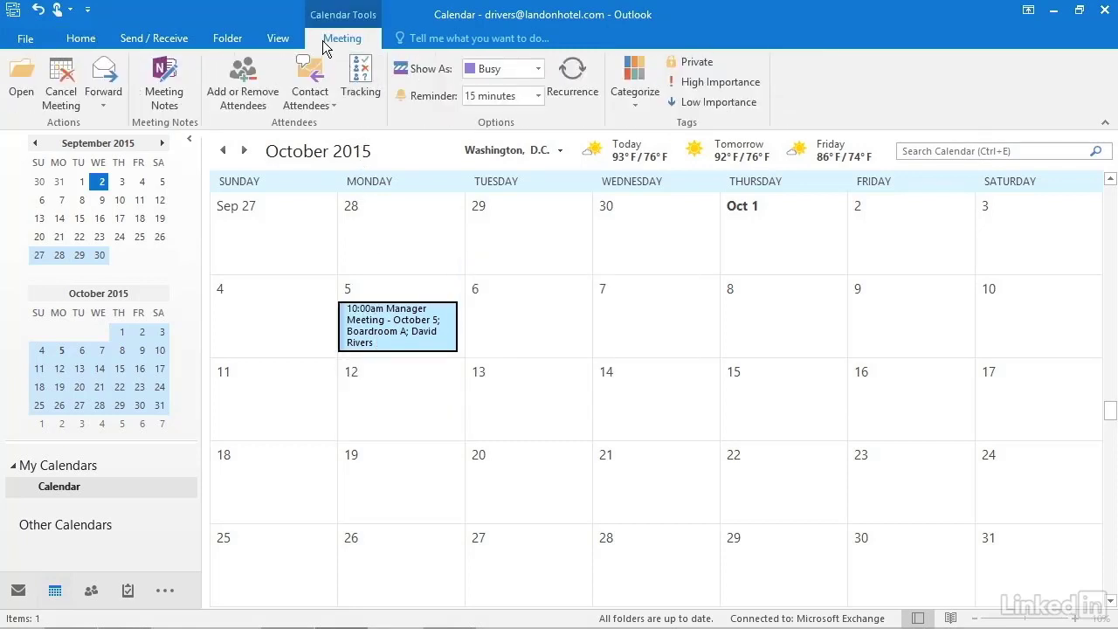
left_click(166, 98)
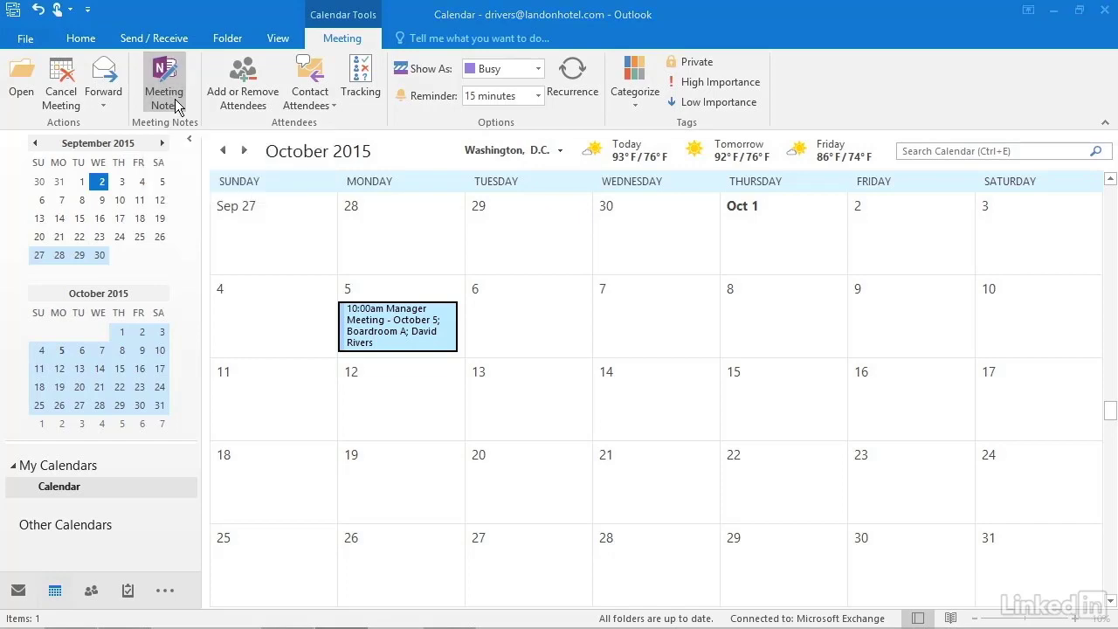